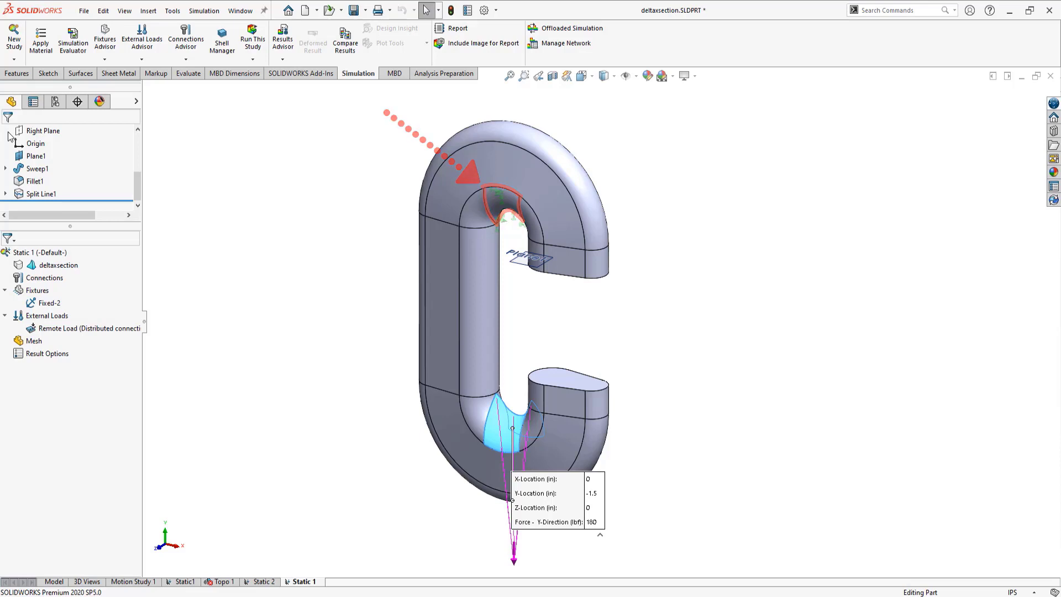
Bring up the context menu for the carabiner part entry in the study.
{"action": "right_click", "coordinate": [56, 267]}
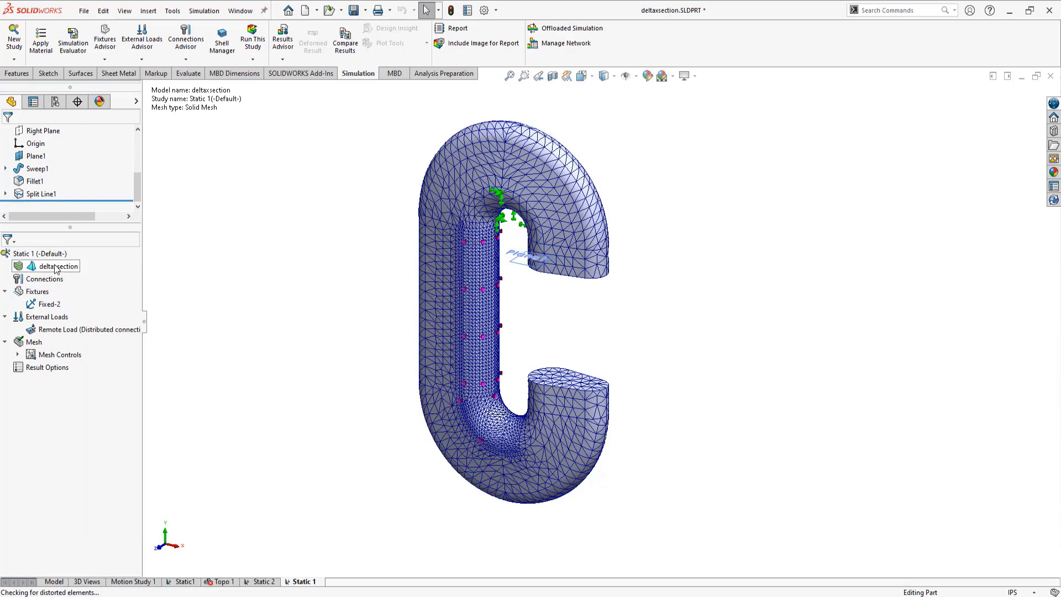
{"action": "right_click", "coordinate": [56, 268]}
Apply EV digital ABS plus Brittle, found by searching 'digit', to the carabiner.
{"action": "left_click", "coordinate": [80, 272]}
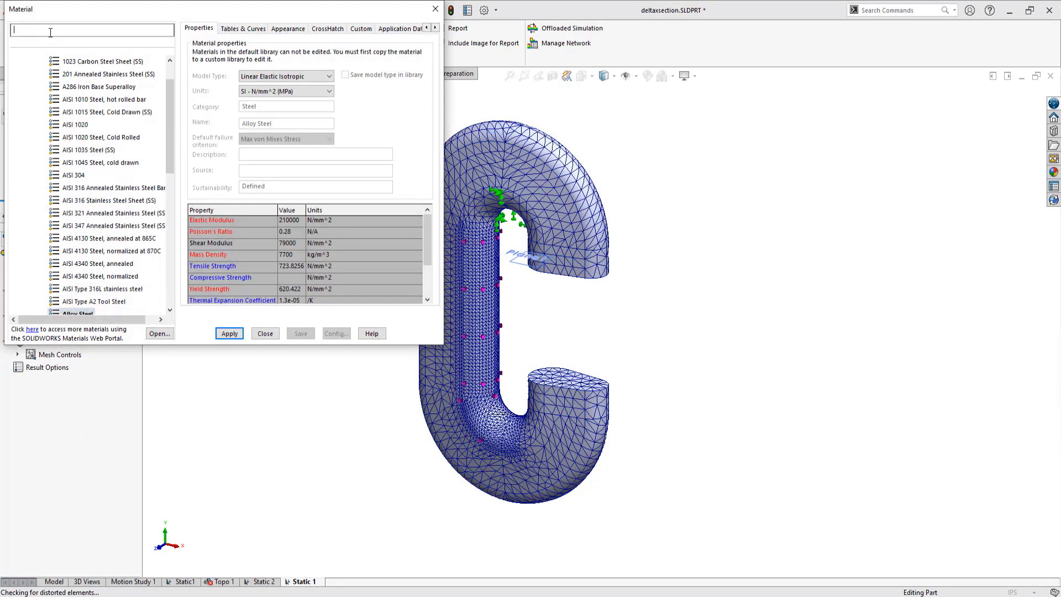
{"action": "left_click", "coordinate": [50, 33]}
{"action": "type", "text": "digital"}
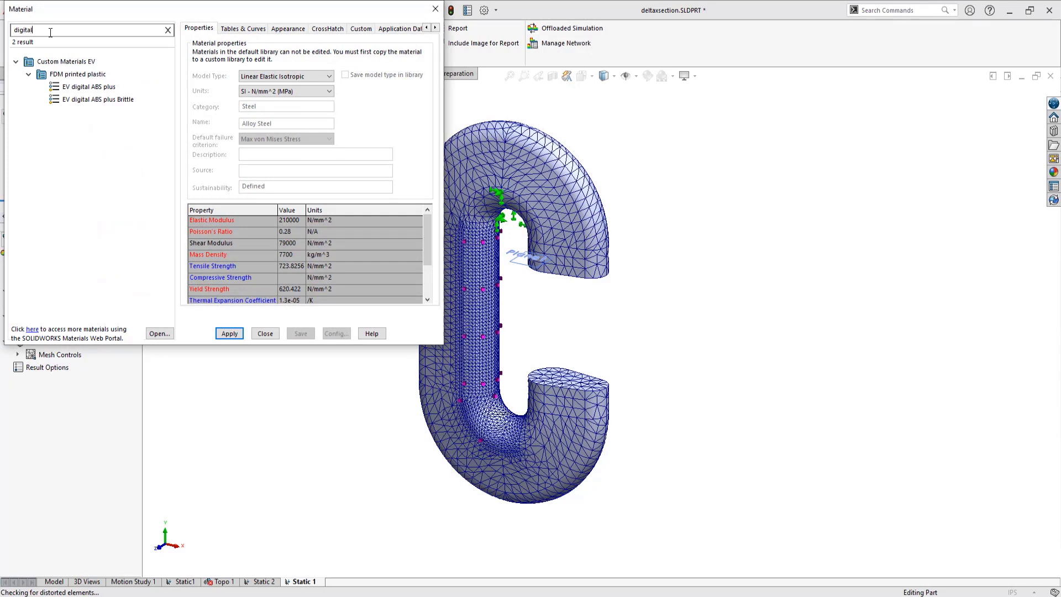
{"action": "left_click", "coordinate": [108, 101]}
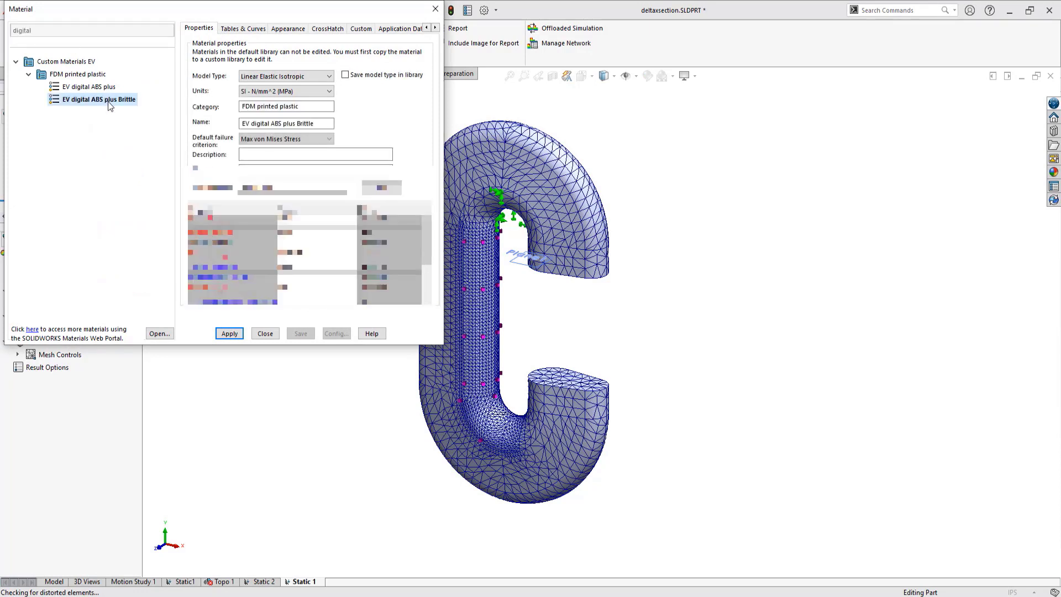
{"action": "left_click", "coordinate": [229, 334]}
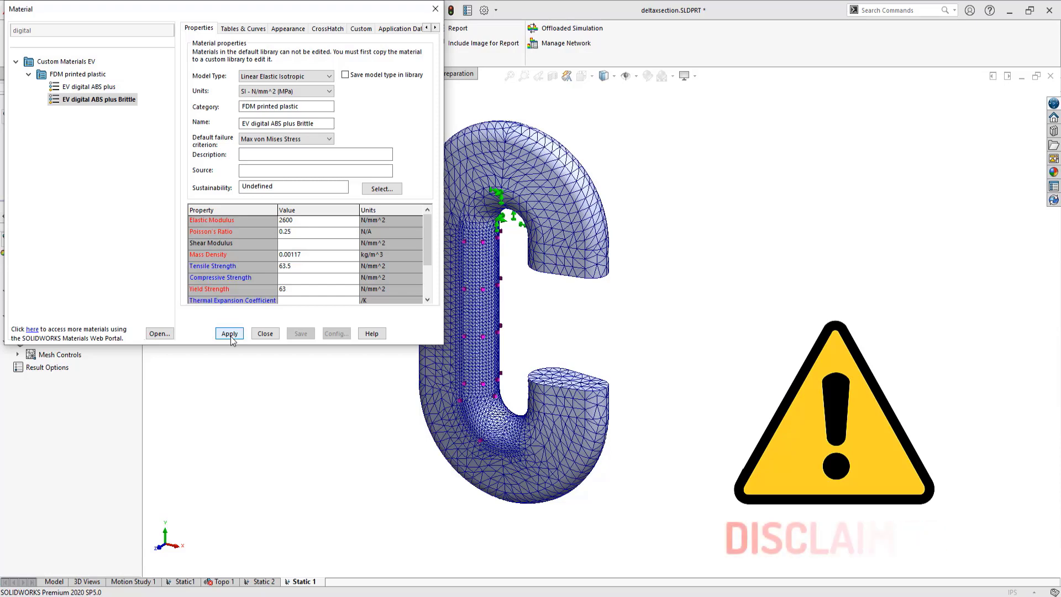
{"action": "left_click", "coordinate": [264, 333]}
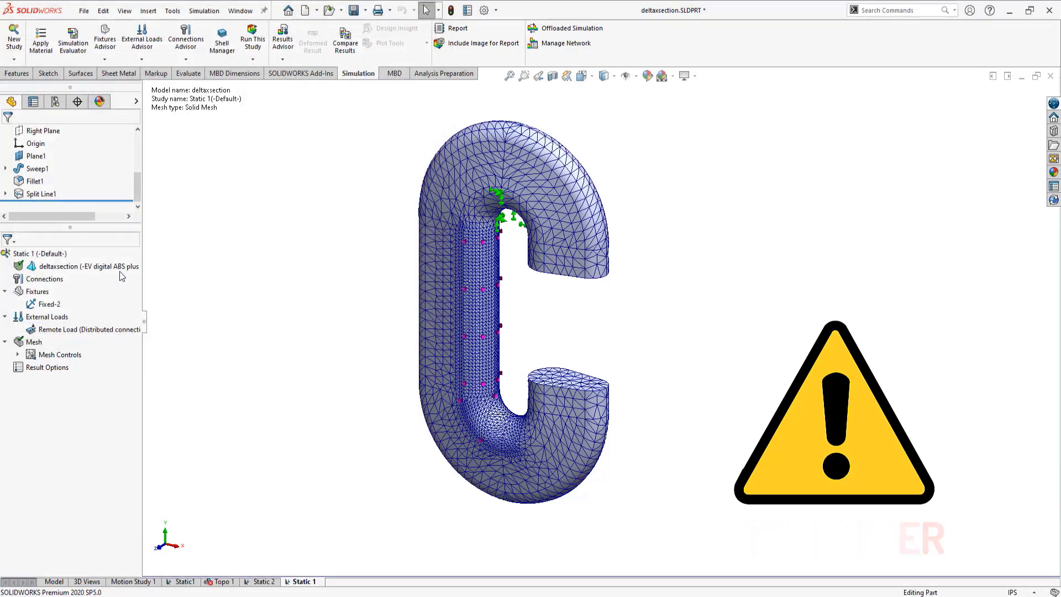
Run the Static 1 study, declining Large Displacement, to get von Mises stress results.
{"action": "right_click", "coordinate": [55, 256]}
{"action": "left_click", "coordinate": [74, 260]}
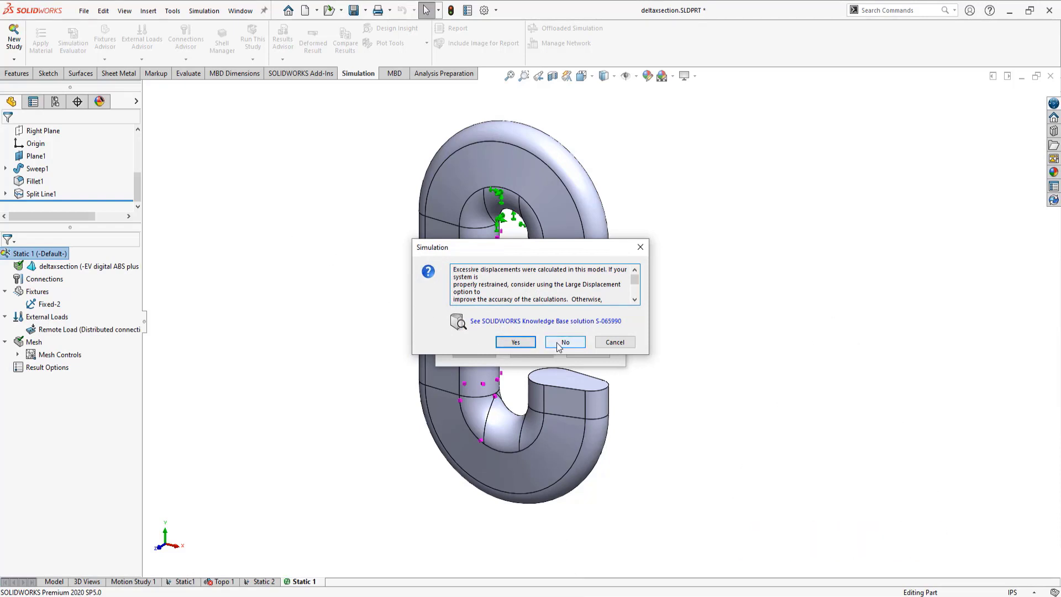
{"action": "left_click", "coordinate": [563, 342]}
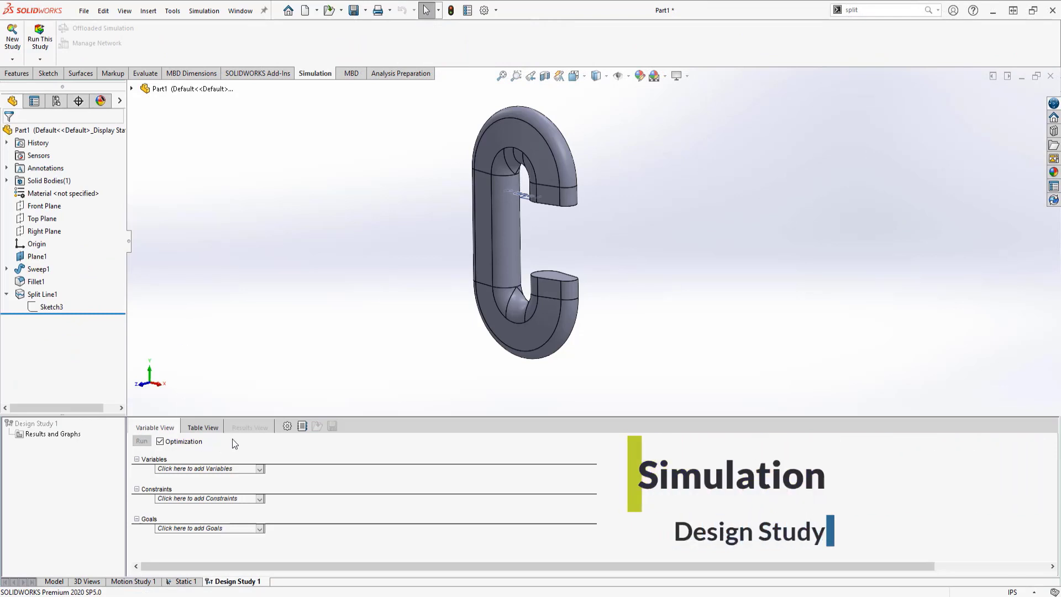
Add the thick design variable linked to the model's thickness dimension.
{"action": "left_click", "coordinate": [260, 468]}
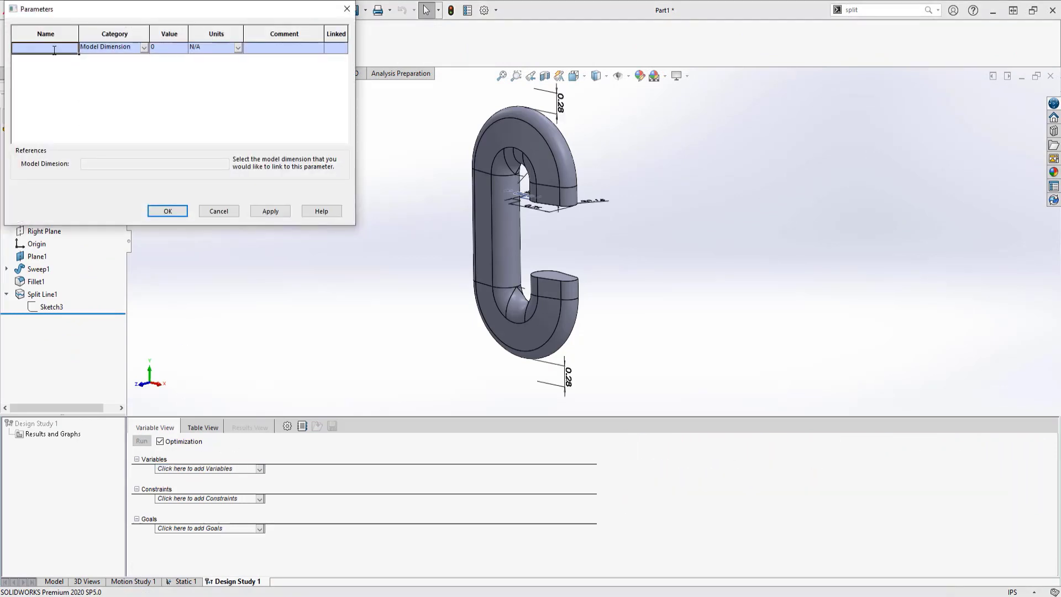
{"action": "type", "text": "thick"}
{"action": "left_click", "coordinate": [522, 208]}
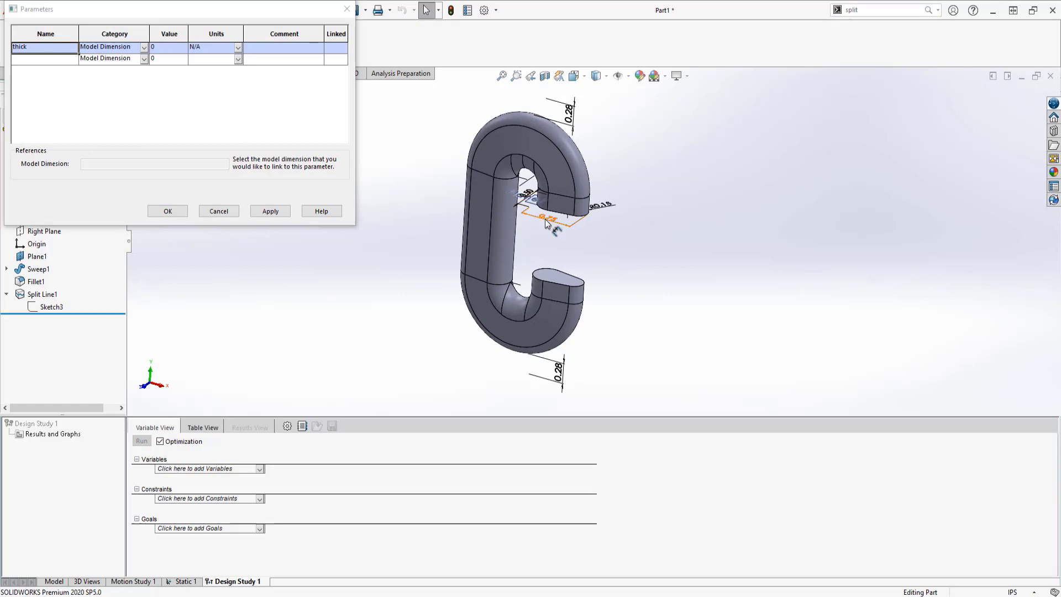
{"action": "scroll", "coordinate": [524, 205], "scroll_direction": "down", "scroll_amount": 2}
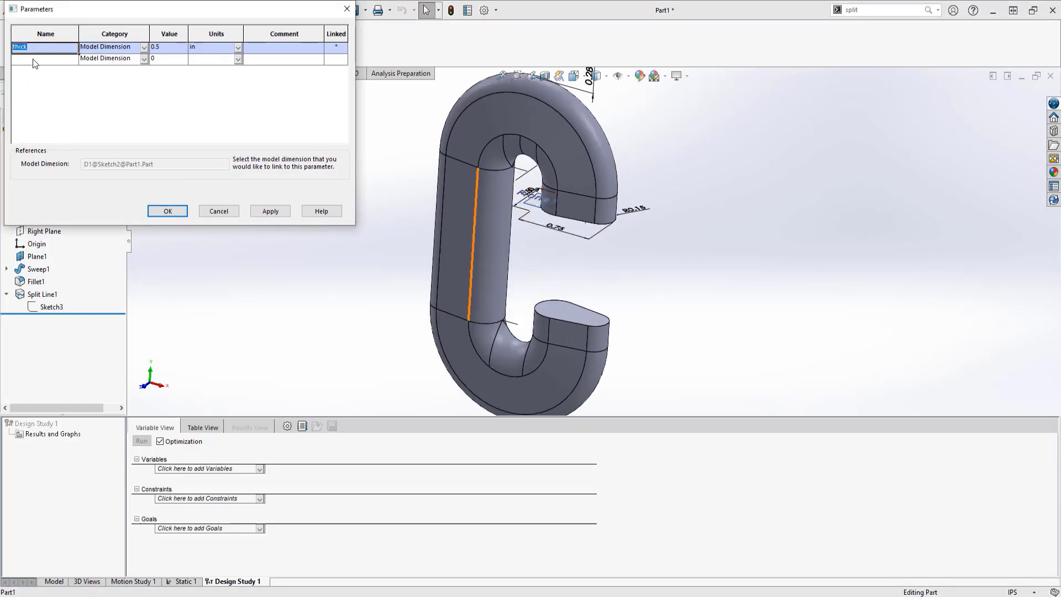
{"action": "left_click", "coordinate": [168, 211]}
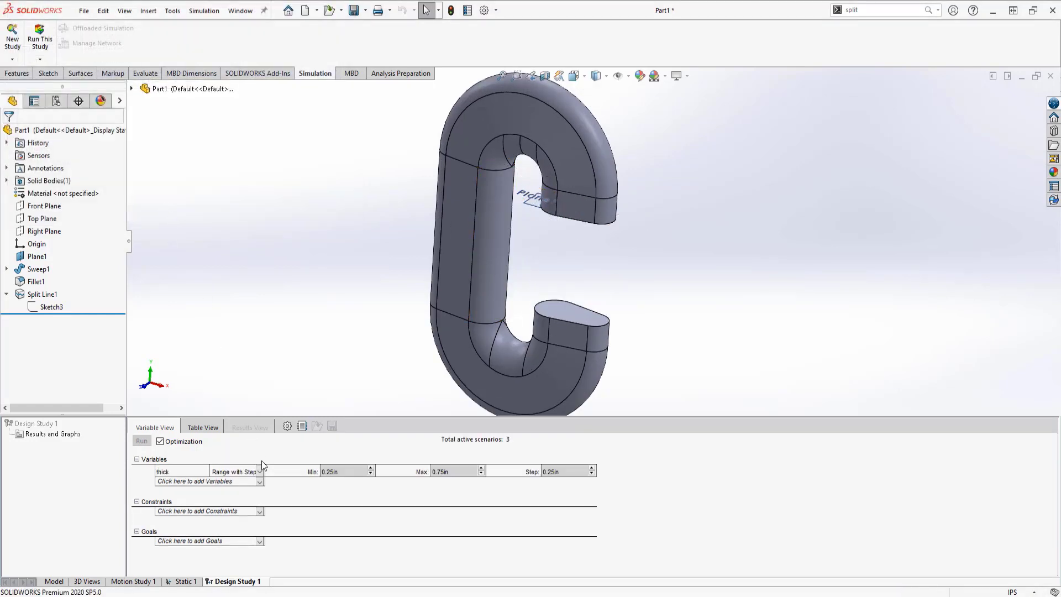
Add length as a range variable and set the raduis range to 0.15–0.5 in.
{"action": "left_click", "coordinate": [190, 515]}
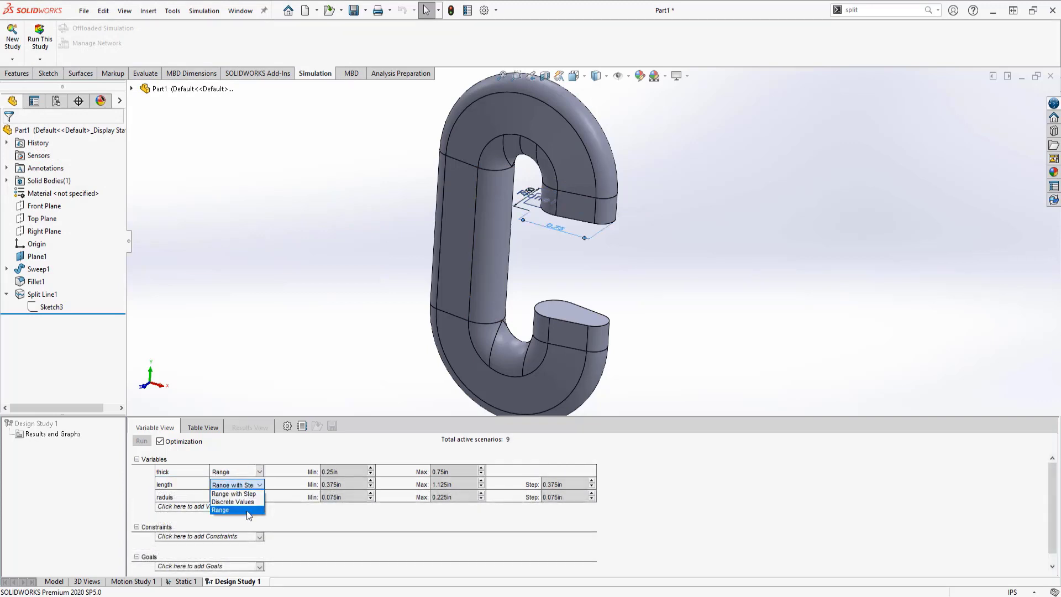
{"action": "left_click", "coordinate": [248, 509]}
{"action": "left_click", "coordinate": [343, 497]}
{"action": "type", "text": ".1"}
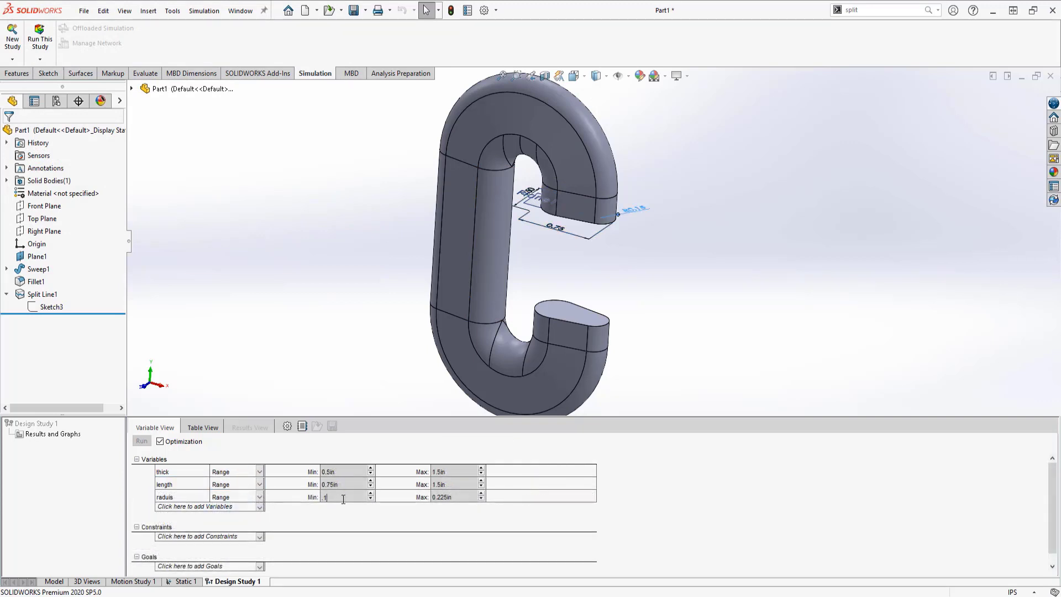
{"action": "type", "text": "5"}
{"action": "left_click", "coordinate": [450, 497]}
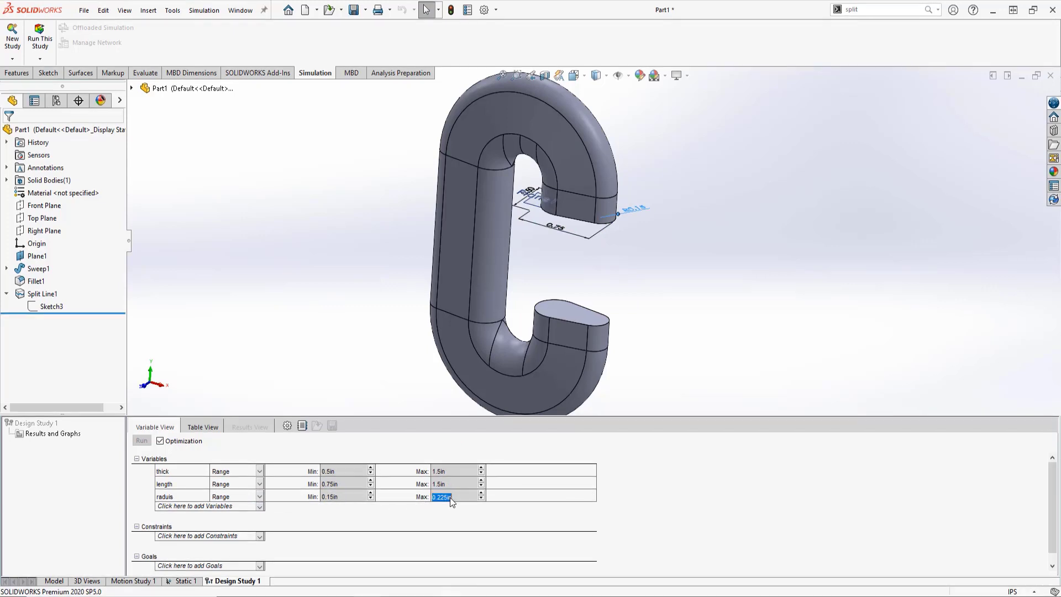
{"action": "type", "text": "0.5"}
{"action": "key", "text": "Return"}
{"action": "left_click", "coordinate": [260, 536]}
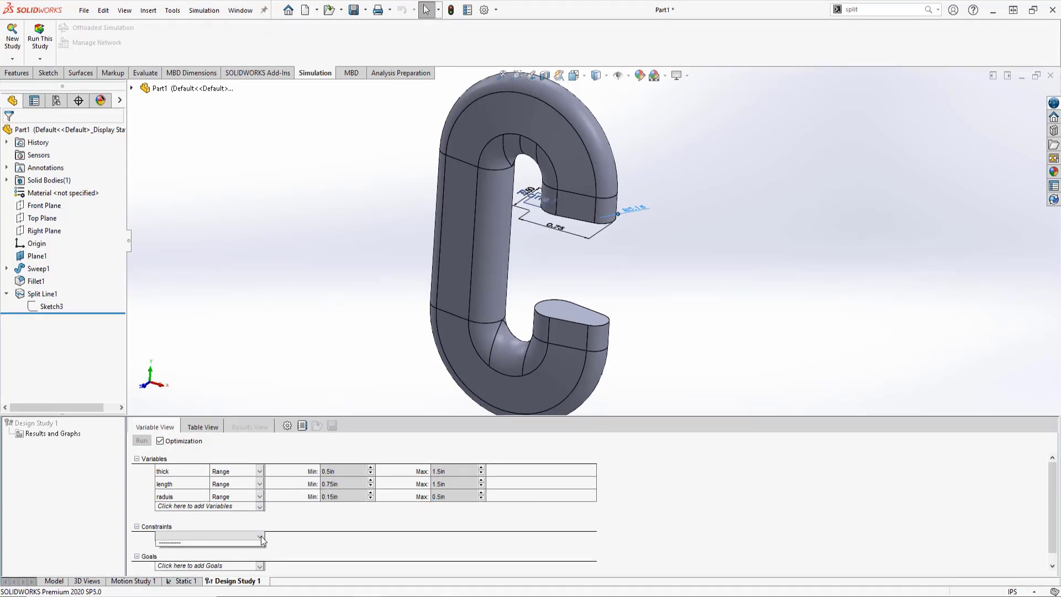
Add a Stress1 simulation-data constraint below 63 N/mm^2 and set Mass1 to Monitor Only.
{"action": "left_click", "coordinate": [185, 544]}
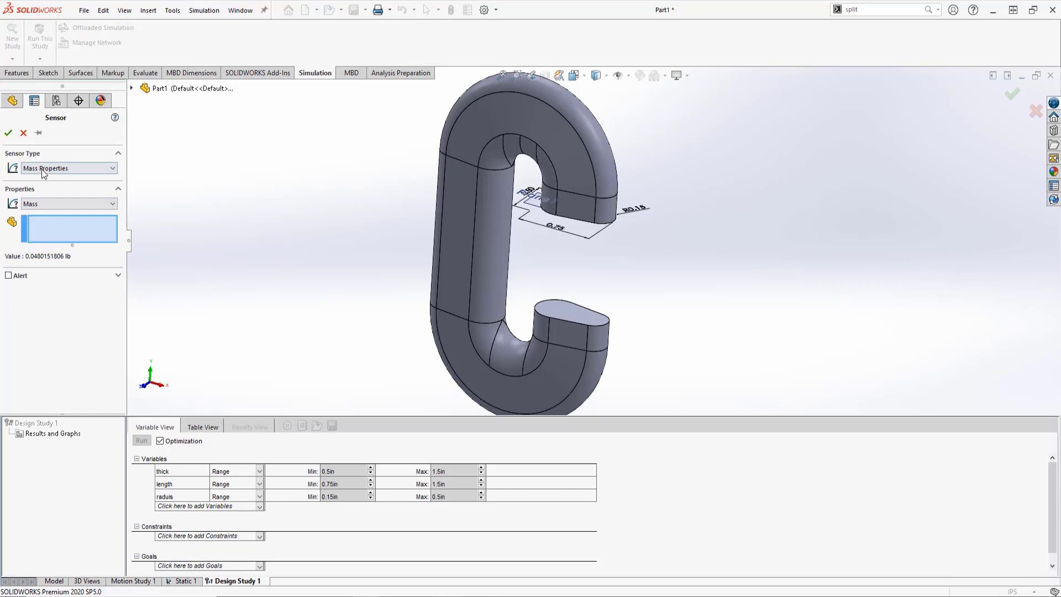
{"action": "left_click", "coordinate": [66, 168]}
{"action": "left_click", "coordinate": [50, 187]}
{"action": "left_click", "coordinate": [8, 132]}
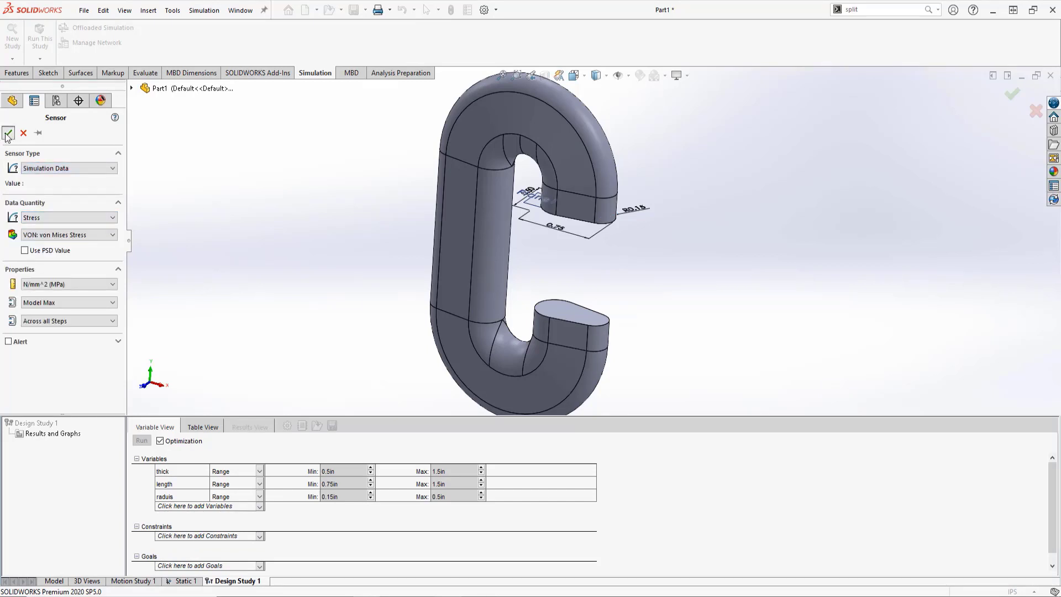
{"action": "left_click", "coordinate": [259, 545]}
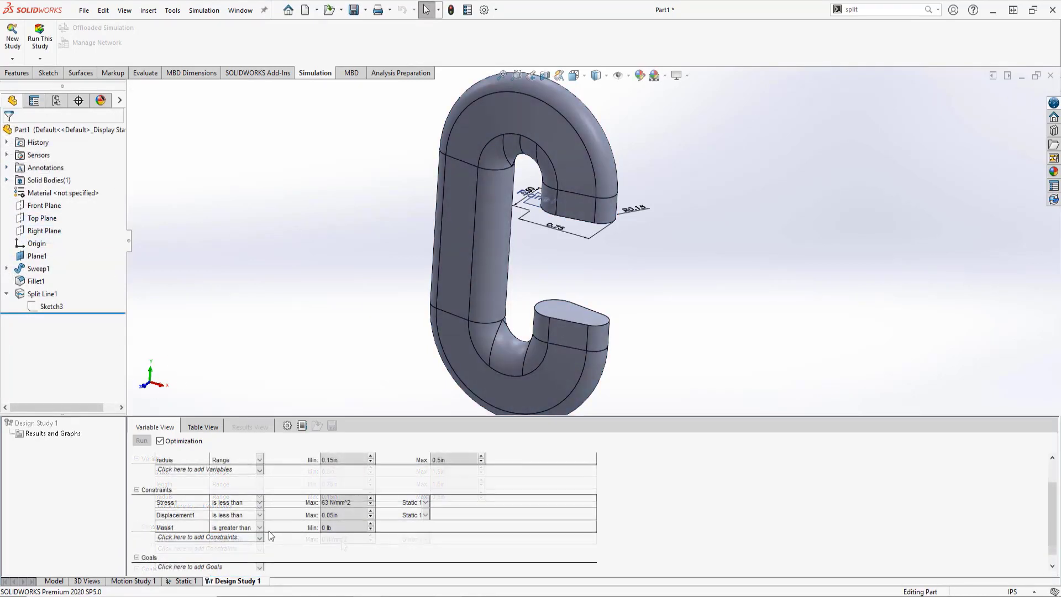
{"action": "left_click", "coordinate": [260, 528]}
{"action": "left_click", "coordinate": [238, 552]}
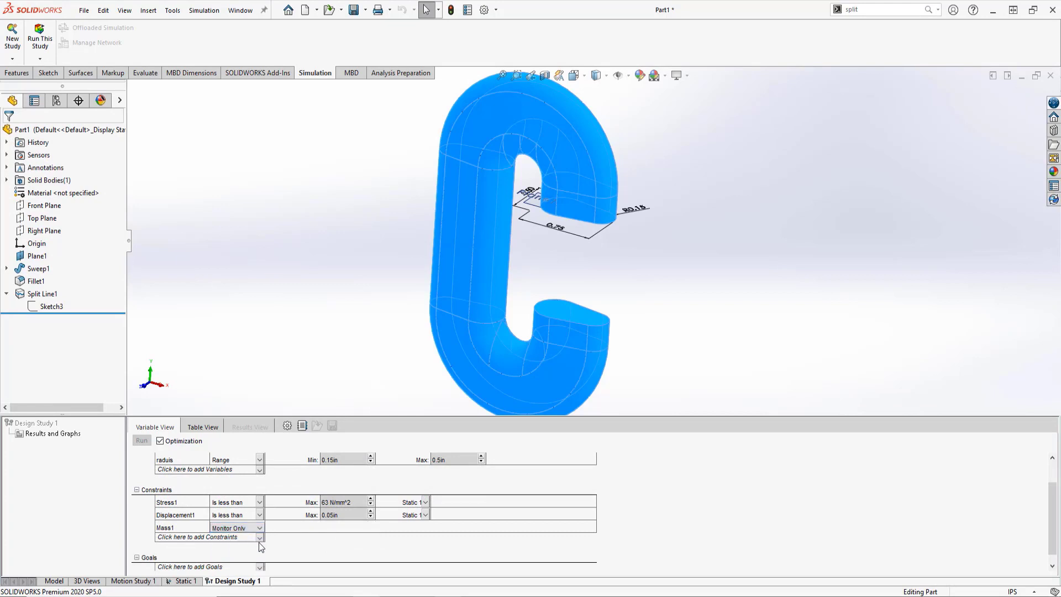
{"action": "scroll", "coordinate": [287, 548], "scroll_direction": "down", "scroll_amount": 1}
Add a Stress2 simulation-data sensor as the minimize goal.
{"action": "left_click", "coordinate": [258, 555]}
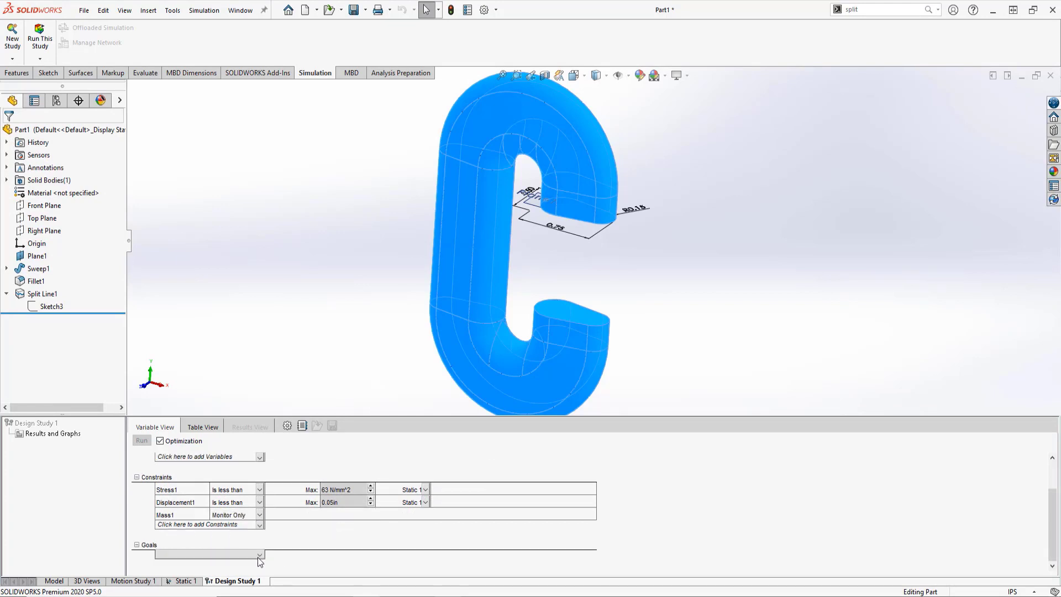
{"action": "left_click", "coordinate": [183, 569]}
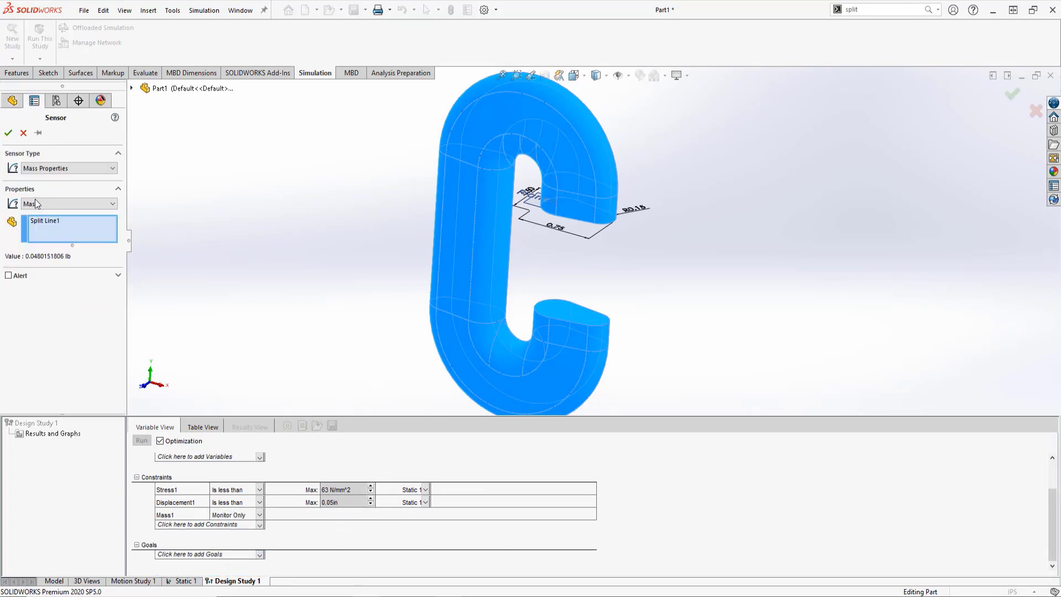
{"action": "left_click", "coordinate": [61, 167]}
{"action": "left_click", "coordinate": [44, 178]}
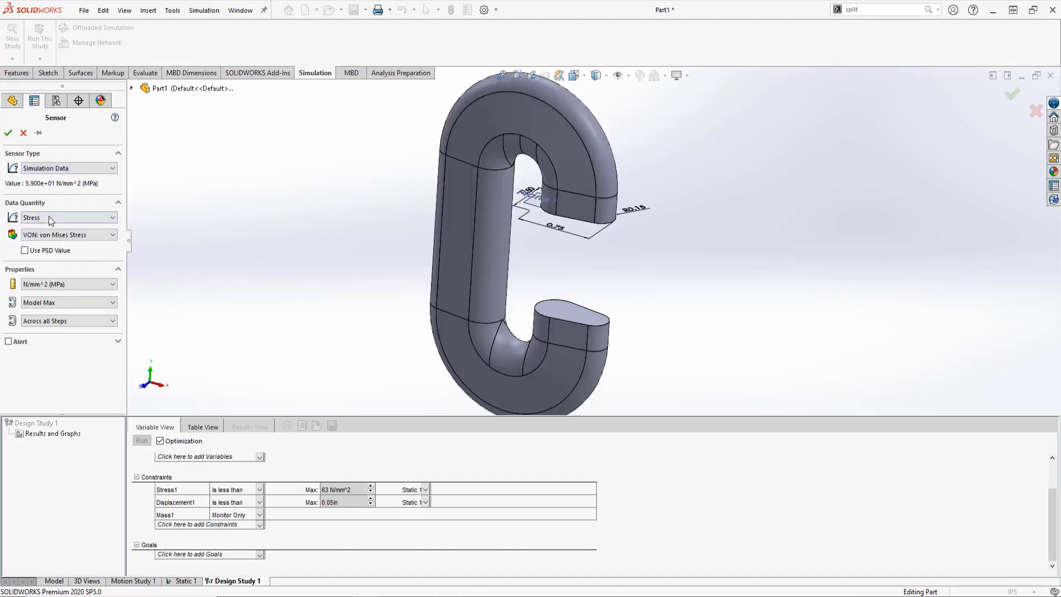
{"action": "left_click", "coordinate": [8, 133]}
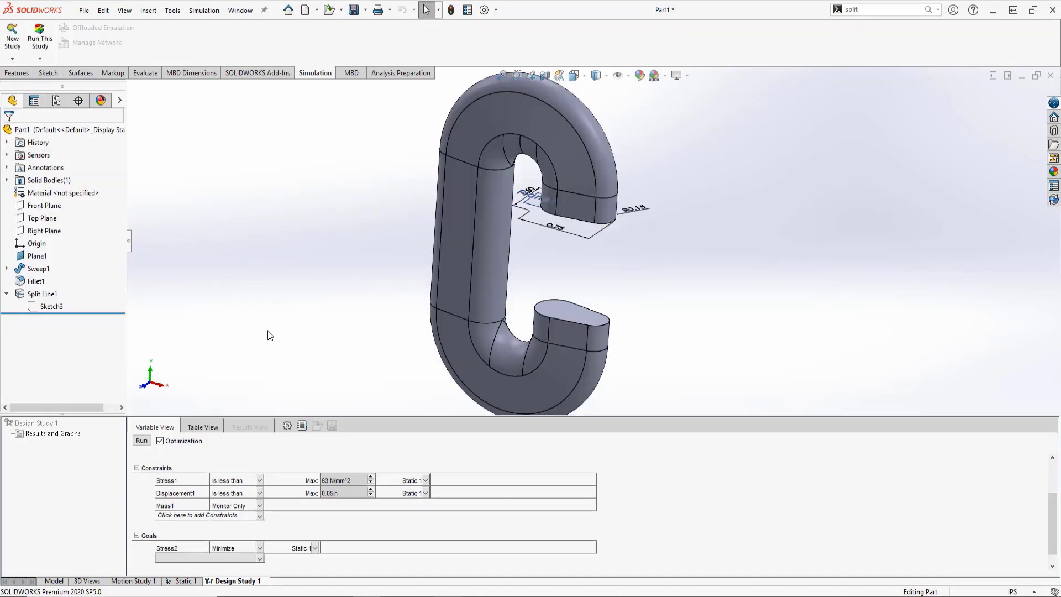
Run the design study and apply Iteration 10: thick 1in, length 1.5in, raduis 0.15in.
{"action": "left_click", "coordinate": [142, 440]}
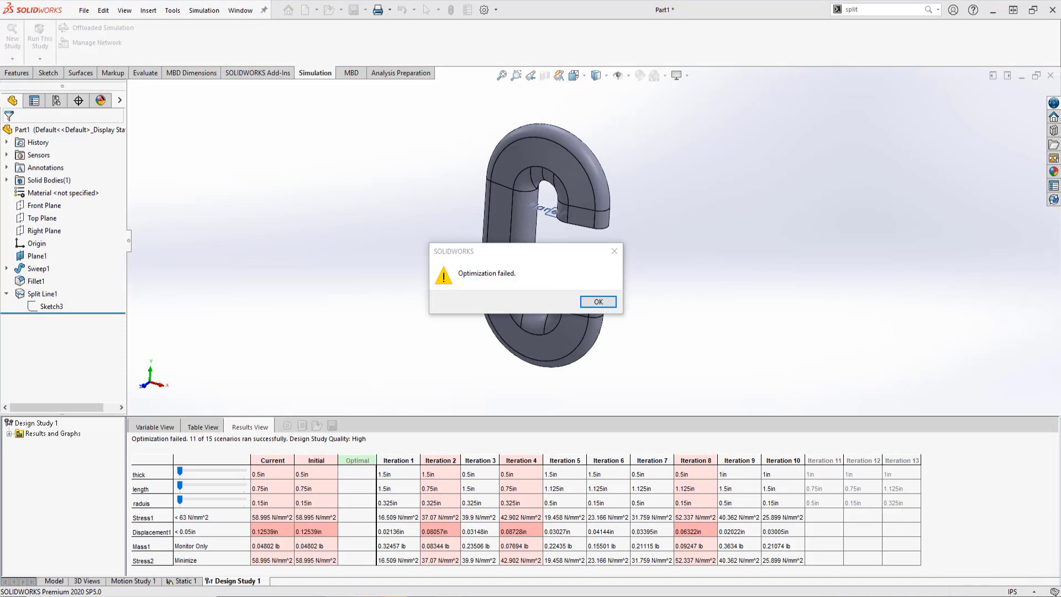
{"action": "left_click", "coordinate": [587, 304]}
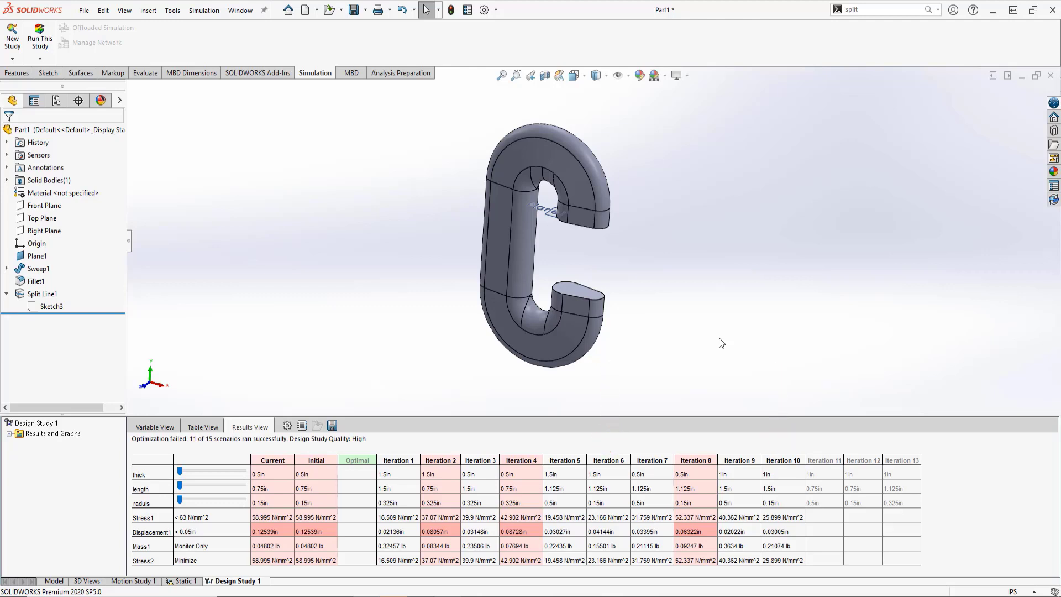
{"action": "left_click", "coordinate": [776, 460]}
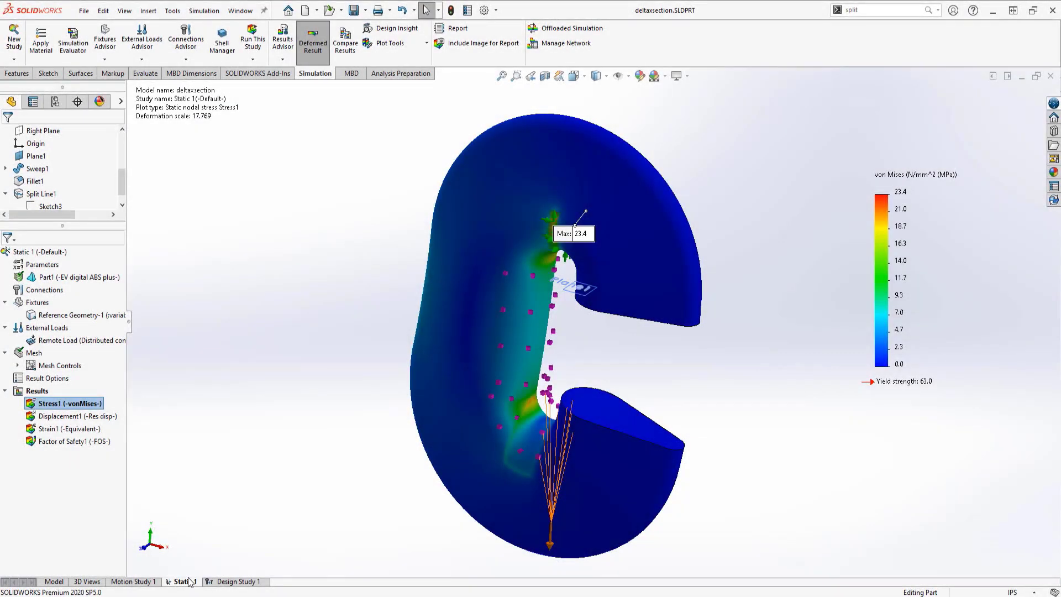
Copy Static 1 into a new topology study named Topo.
{"action": "right_click", "coordinate": [188, 582]}
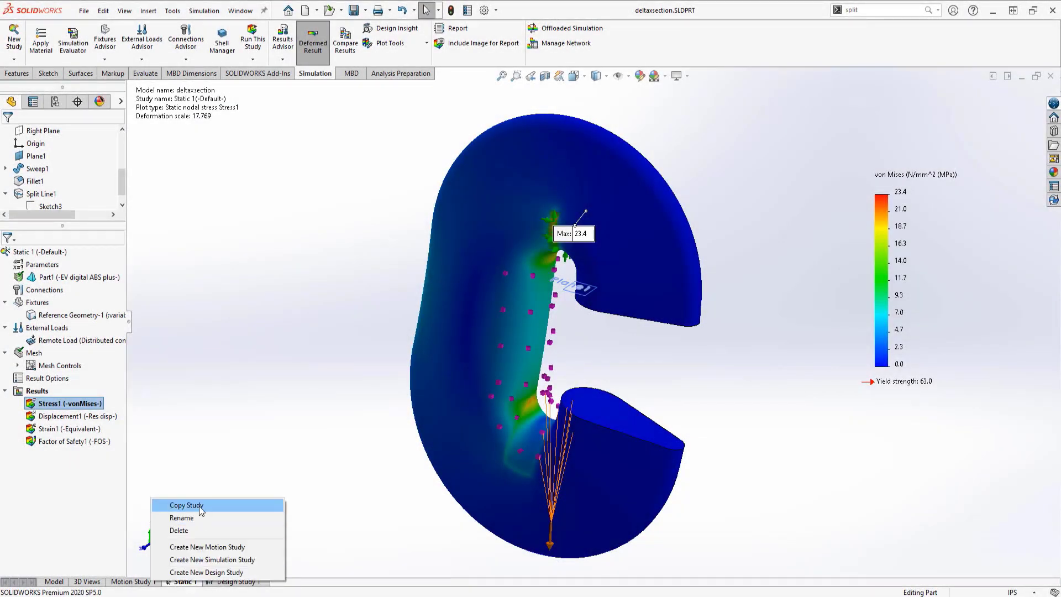
{"action": "left_click", "coordinate": [177, 505]}
{"action": "triple_click", "coordinate": [24, 298]}
{"action": "type", "text": "Topo 1"}
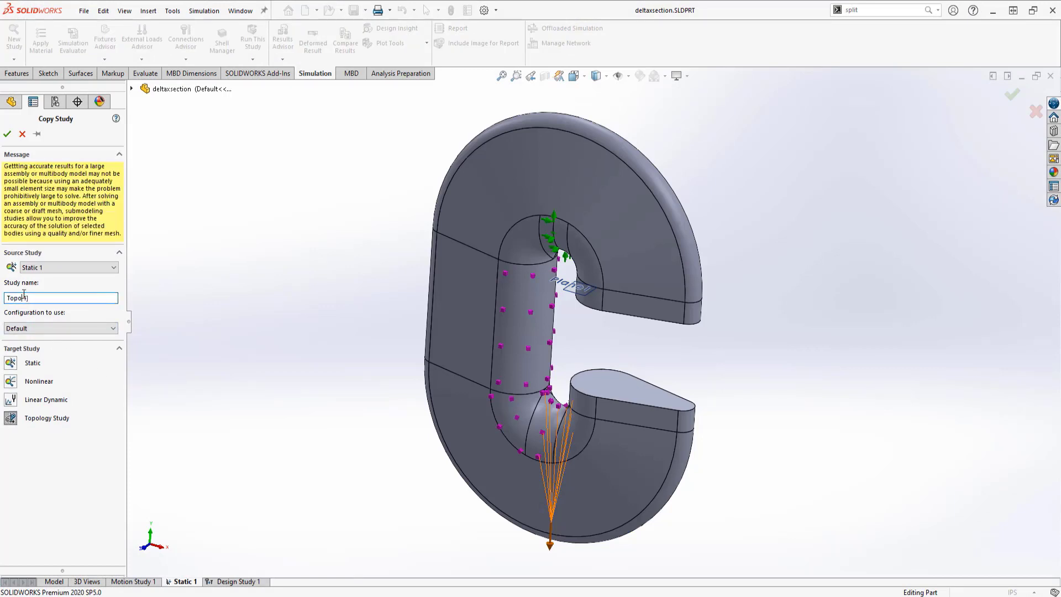
{"action": "key", "text": "Return"}
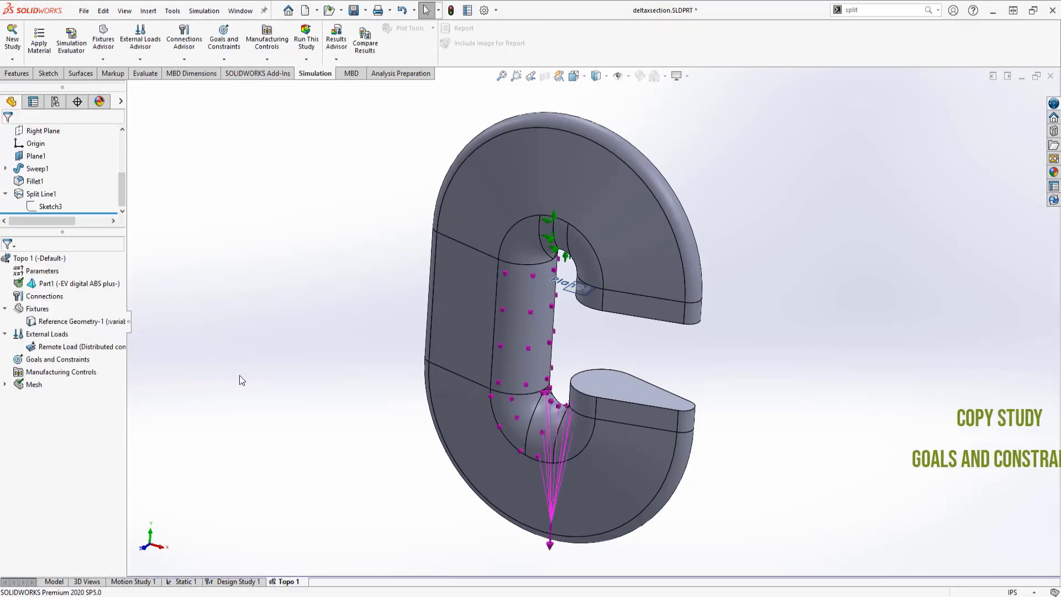
Set a best stiffness-to-weight goal, 80% mass reduction, and factor of safety 1.25.
{"action": "right_click", "coordinate": [45, 366]}
{"action": "left_click", "coordinate": [72, 374]}
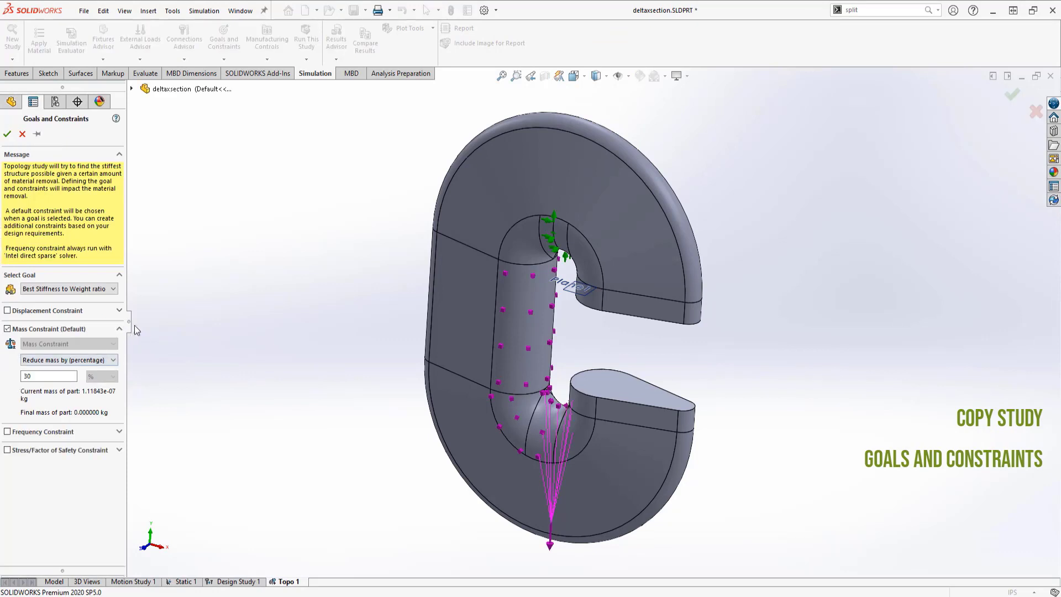
{"action": "double_click", "coordinate": [33, 354]}
{"action": "type", "text": "8"}
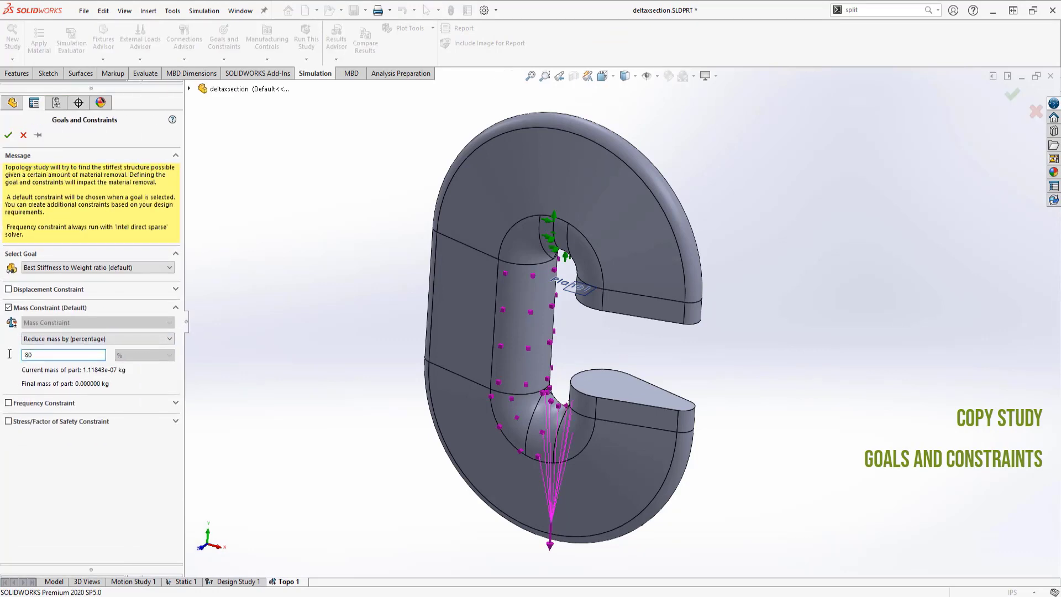
{"action": "left_click", "coordinate": [34, 451]}
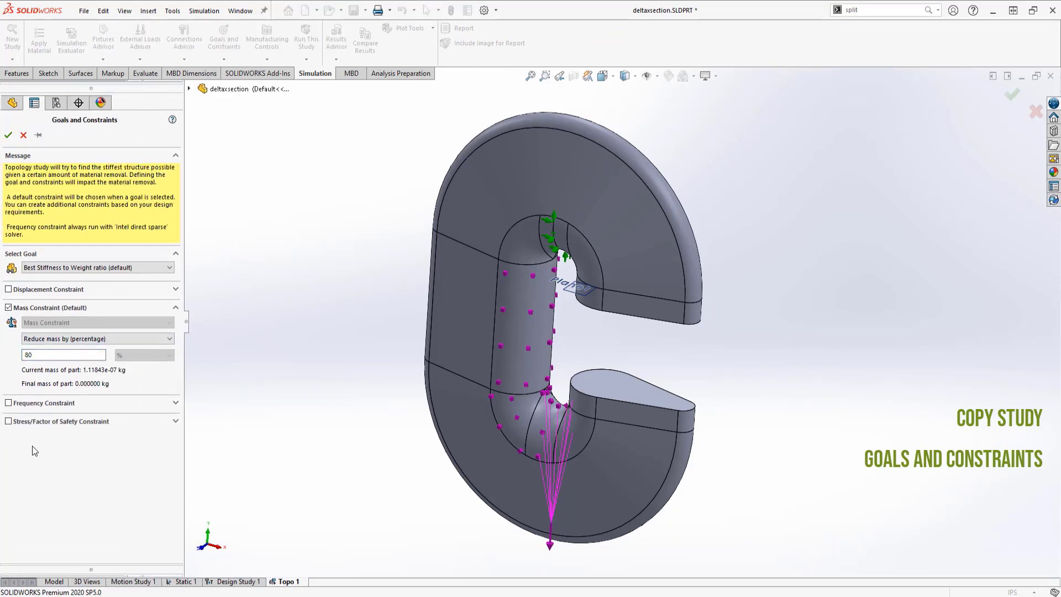
{"action": "left_click", "coordinate": [8, 421]}
{"action": "left_click", "coordinate": [99, 435]}
{"action": "left_click", "coordinate": [60, 453]}
{"action": "double_click", "coordinate": [83, 467]}
{"action": "type", "text": "1.25"}
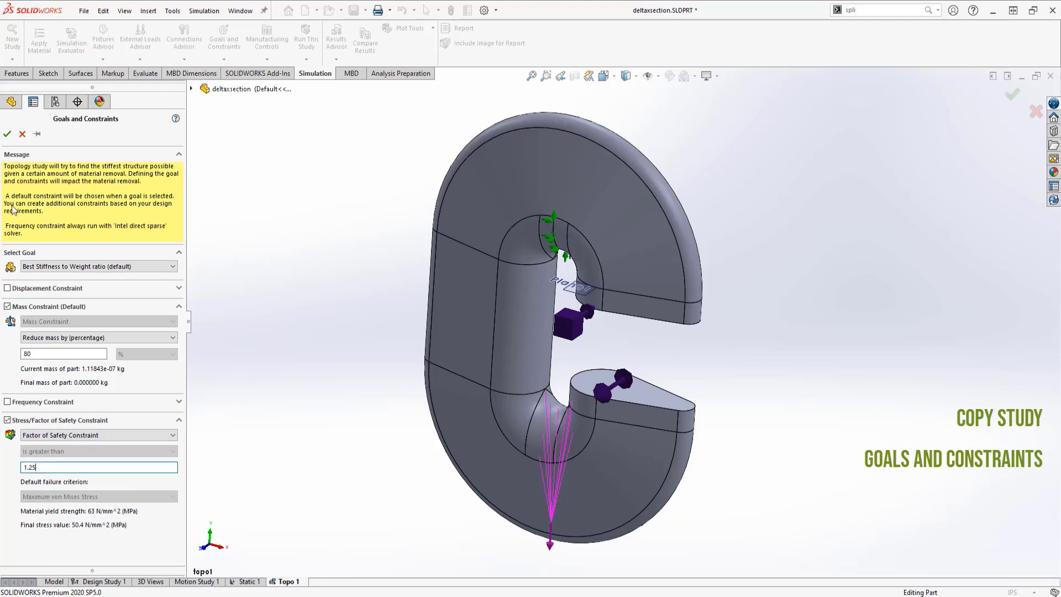
{"action": "left_click", "coordinate": [7, 134]}
Add a half-symmetry manufacturing control on the Front Plane.
{"action": "right_click", "coordinate": [54, 403]}
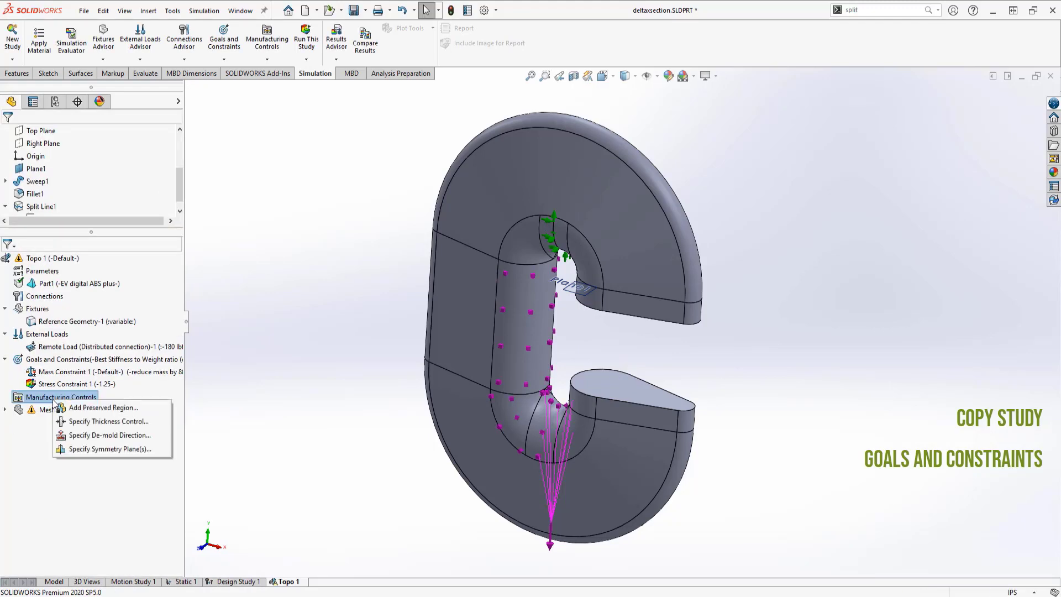
{"action": "left_click", "coordinate": [90, 449]}
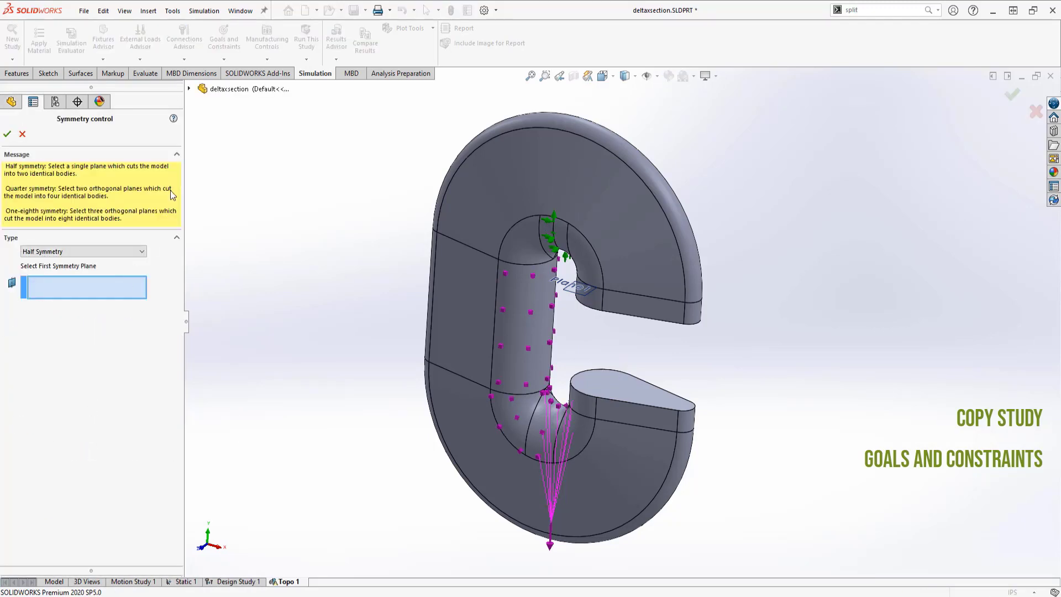
{"action": "left_click", "coordinate": [189, 89]}
{"action": "left_click", "coordinate": [239, 165]}
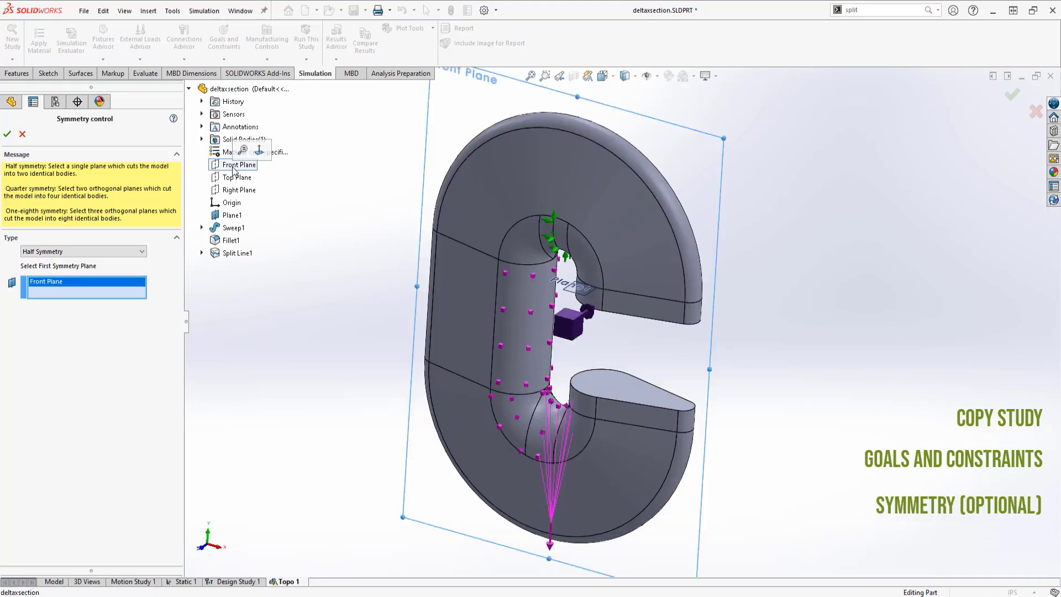
{"action": "left_click", "coordinate": [7, 134]}
Add a de-mold direction control from a model edge, then run Topo 1.
{"action": "right_click", "coordinate": [43, 401]}
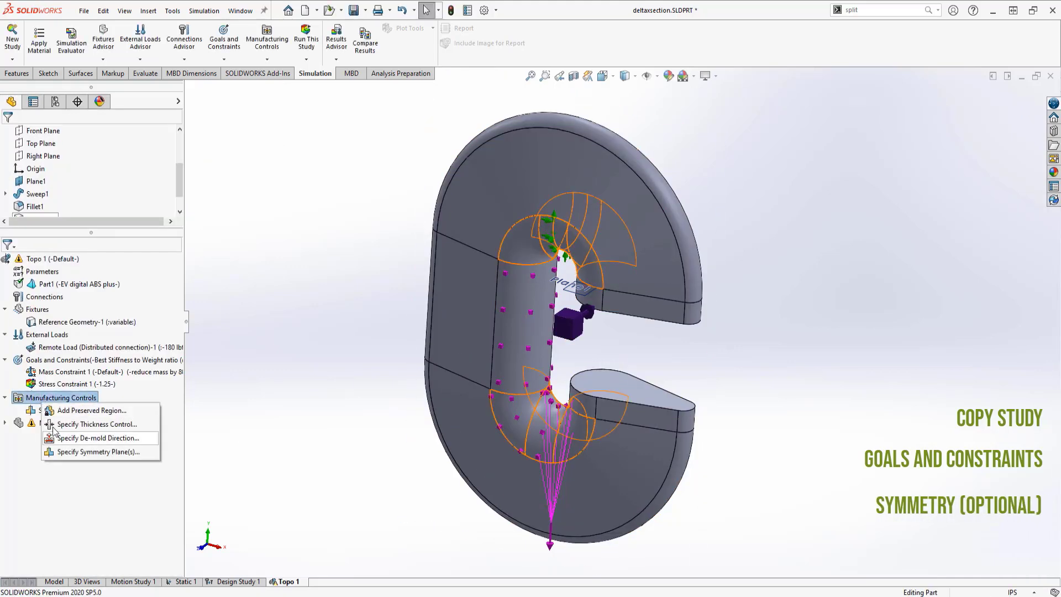
{"action": "left_click", "coordinate": [59, 440]}
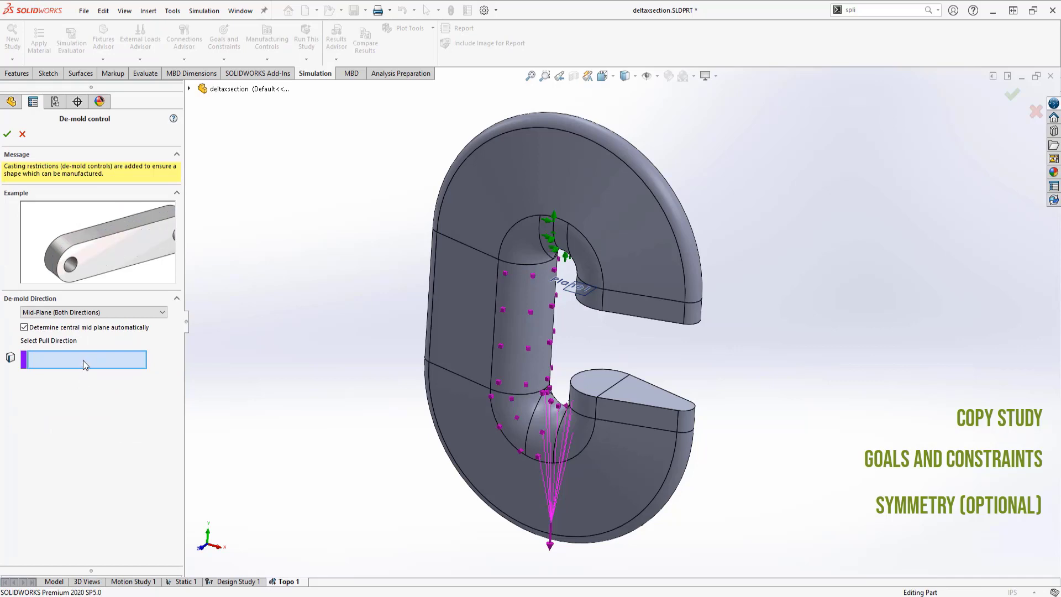
{"action": "left_click", "coordinate": [612, 385]}
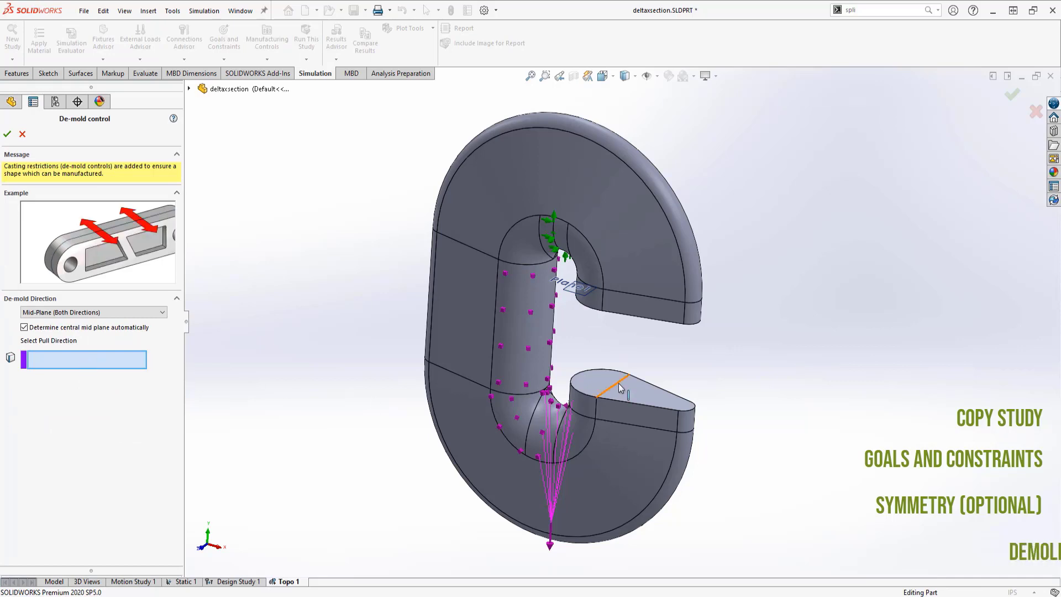
{"action": "left_click", "coordinate": [7, 134]}
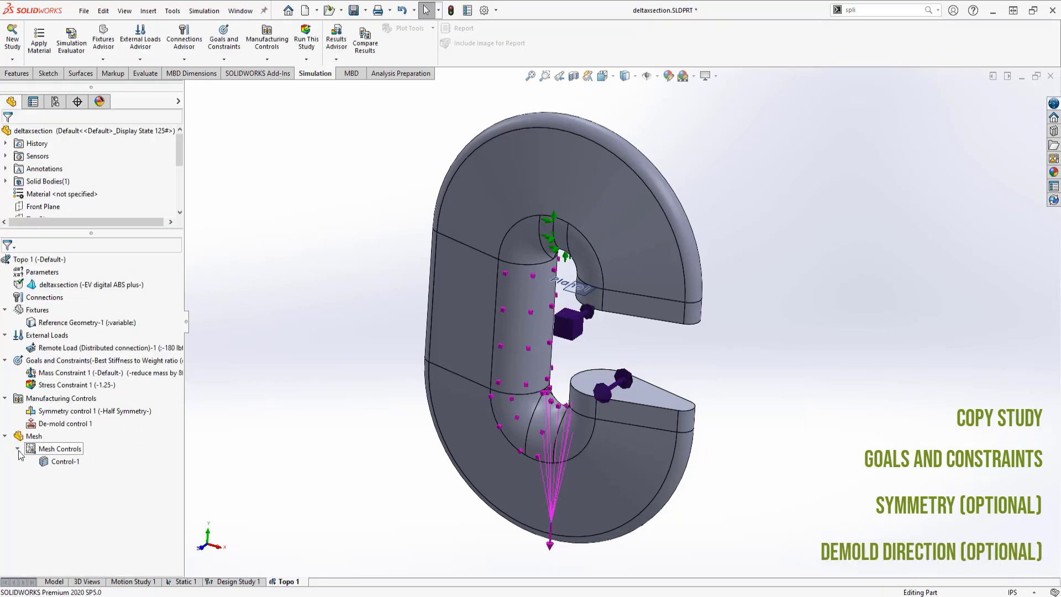
{"action": "right_click", "coordinate": [48, 263]}
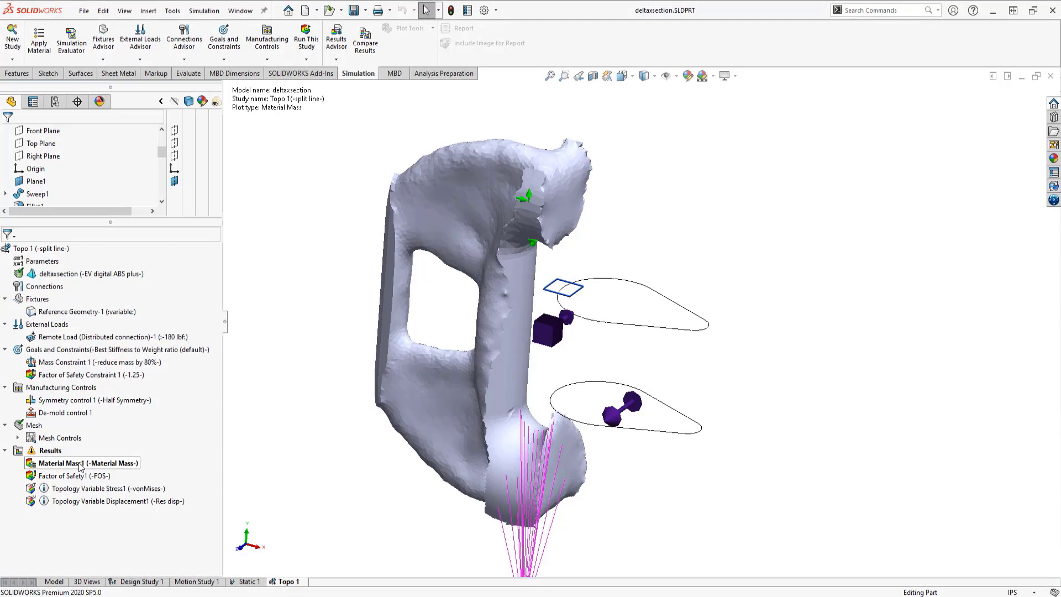
Edit Material Mass1's isovalue, then reset it to the default 20% mass with colour plot.
{"action": "right_click", "coordinate": [80, 466]}
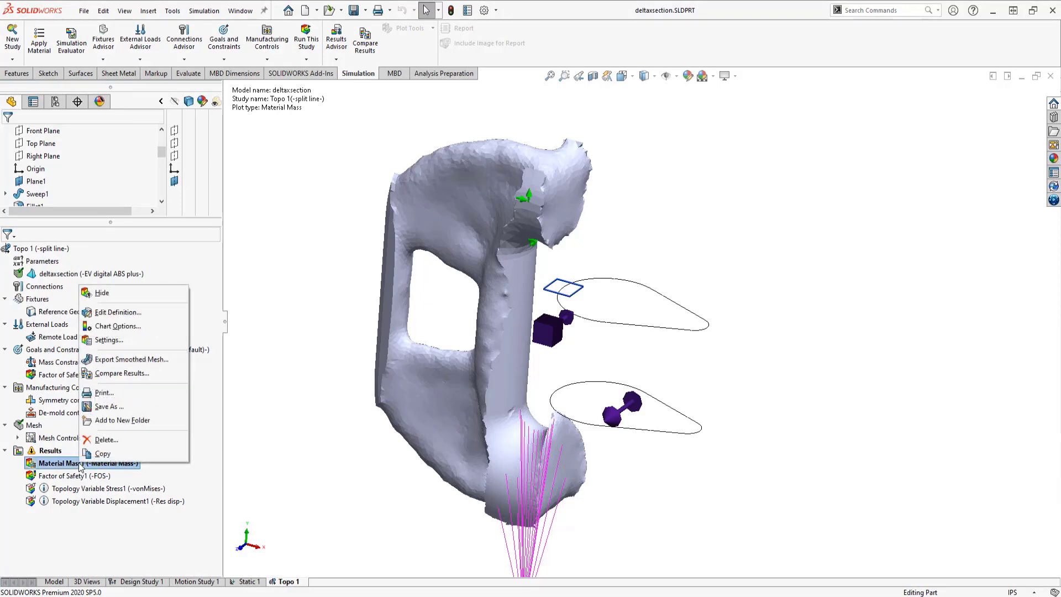
{"action": "left_click", "coordinate": [121, 312]}
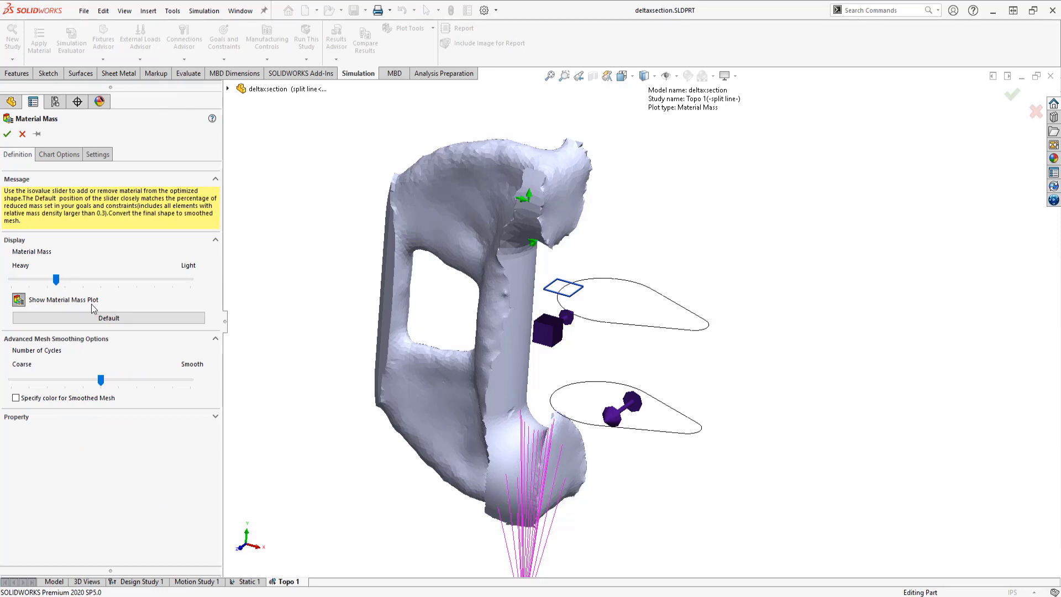
{"action": "left_click_drag", "start_coordinate": [61, 285], "coordinate": [111, 282]}
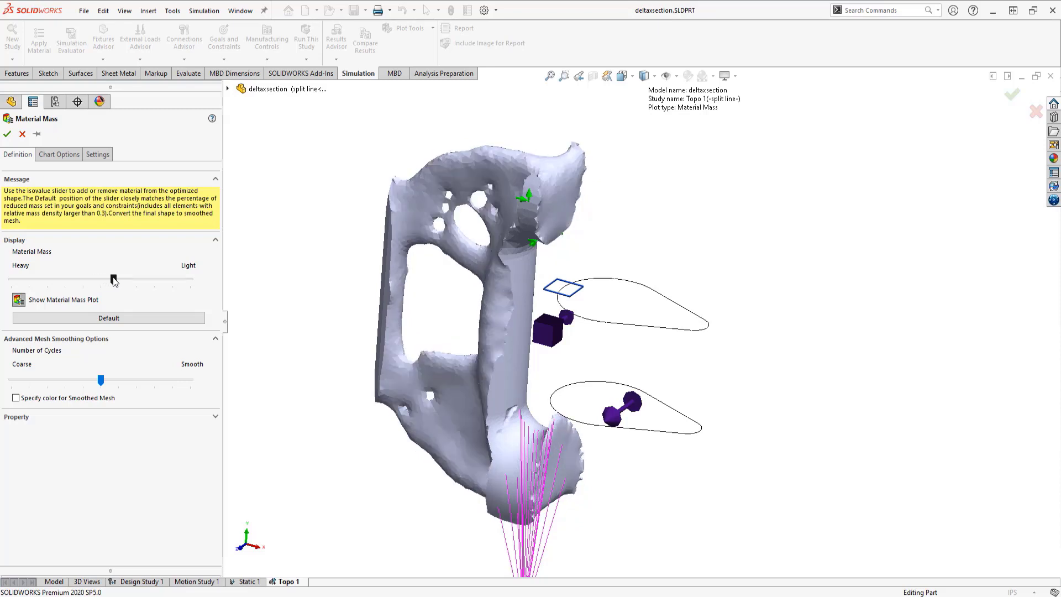
{"action": "left_click_drag", "start_coordinate": [117, 282], "coordinate": [19, 282]}
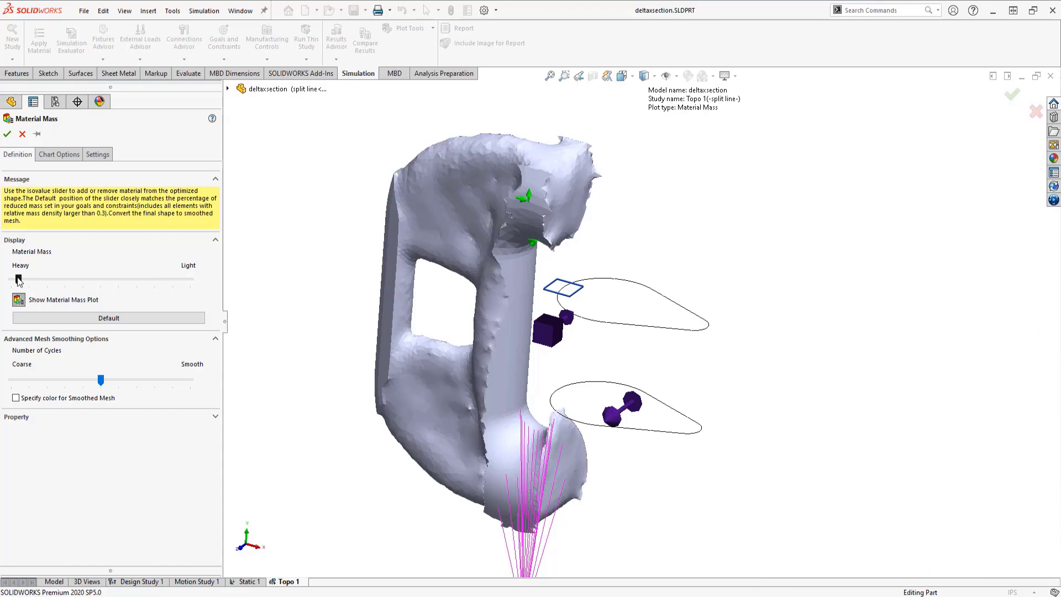
{"action": "left_click", "coordinate": [19, 300]}
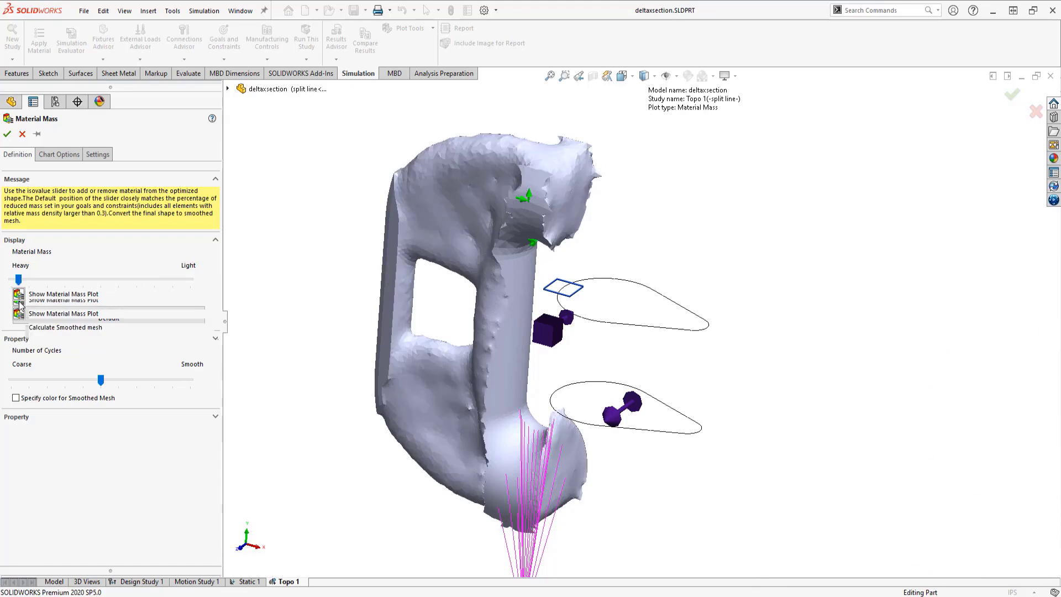
{"action": "left_click", "coordinate": [74, 346]}
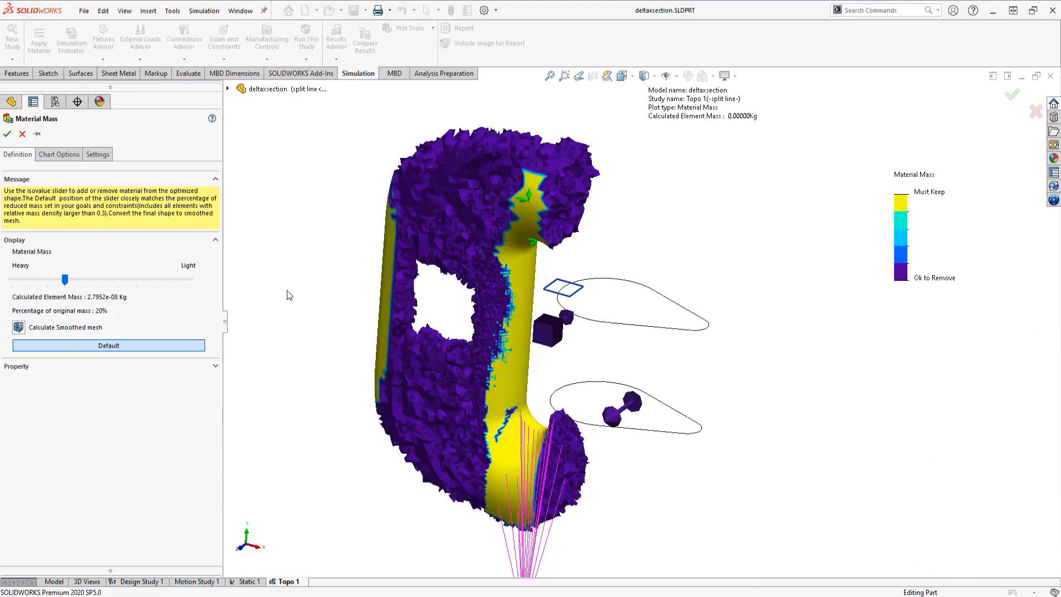
{"action": "middle_click_drag", "start_coordinate": [287, 295], "coordinate": [407, 374]}
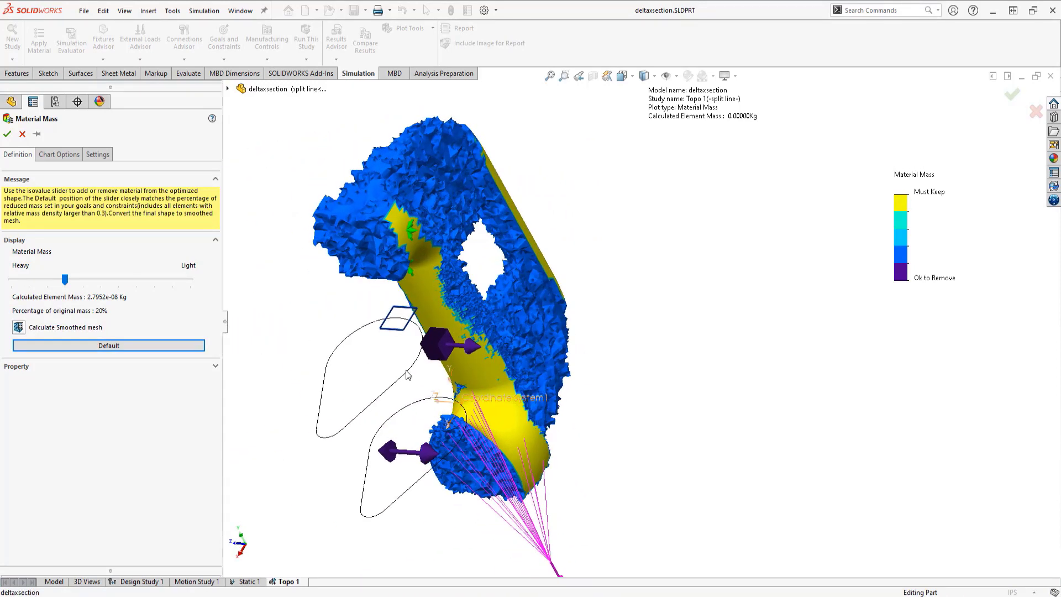
{"action": "left_click", "coordinate": [7, 133]}
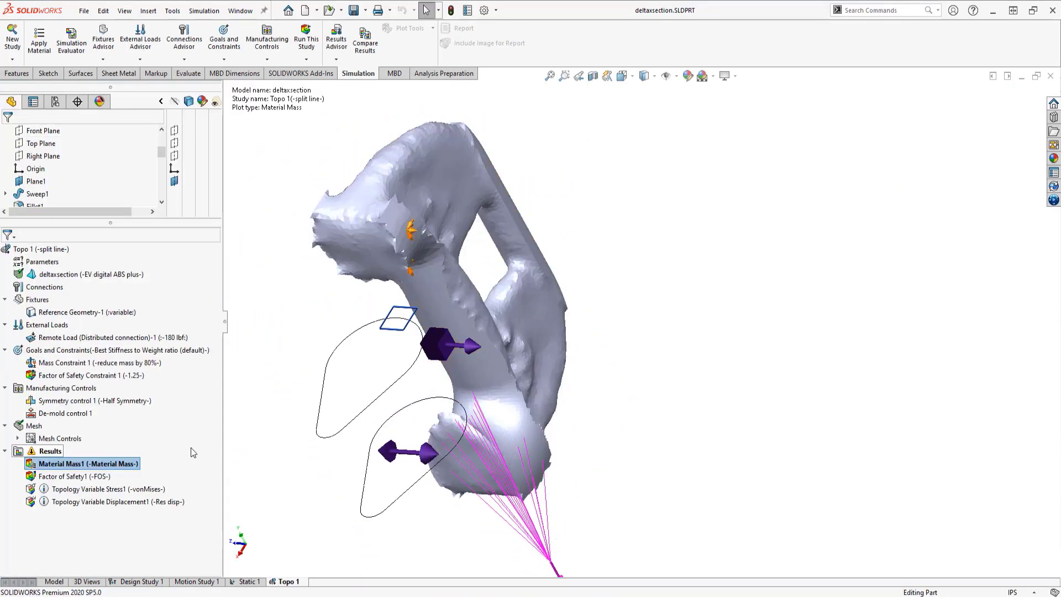
{"action": "right_click", "coordinate": [61, 452]}
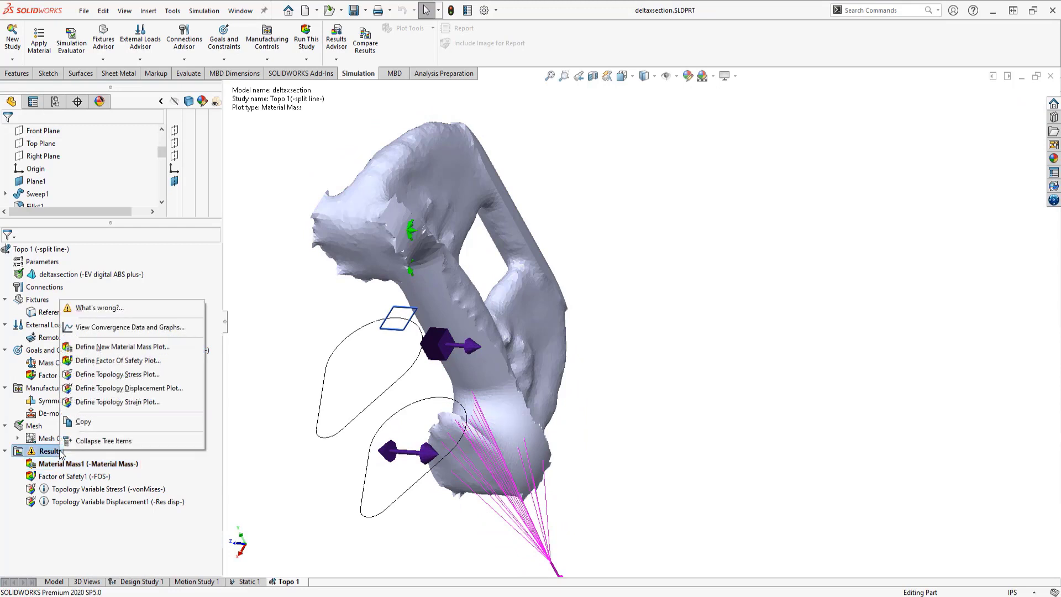
{"action": "left_click", "coordinate": [87, 329]}
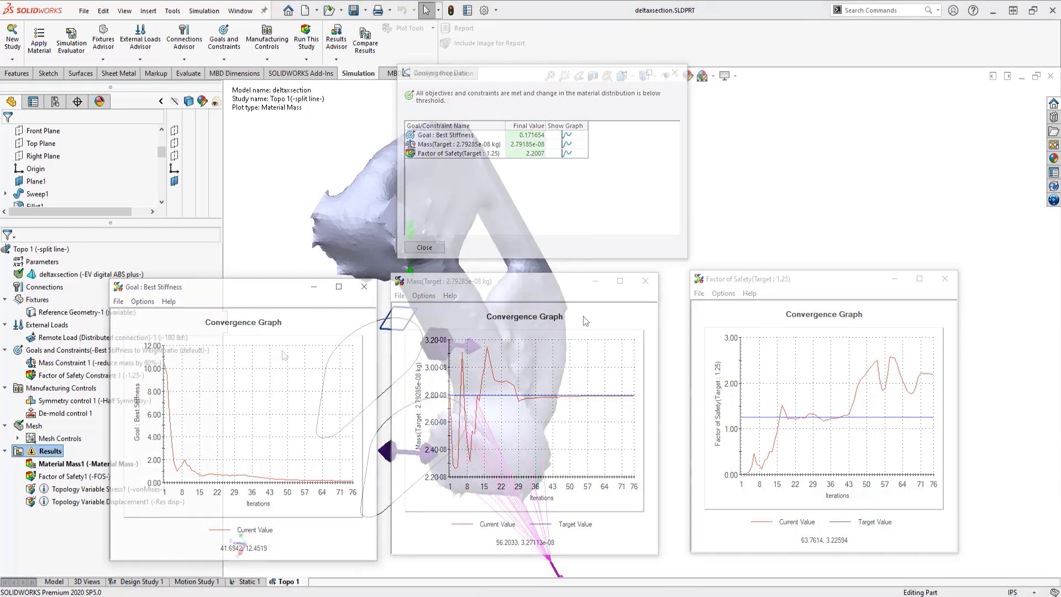
Export the smoothed mesh as a solid body to new part deltaxsection_Topo 1_smoothed_mesh_body.
{"action": "right_click", "coordinate": [79, 468]}
{"action": "left_click", "coordinate": [118, 364]}
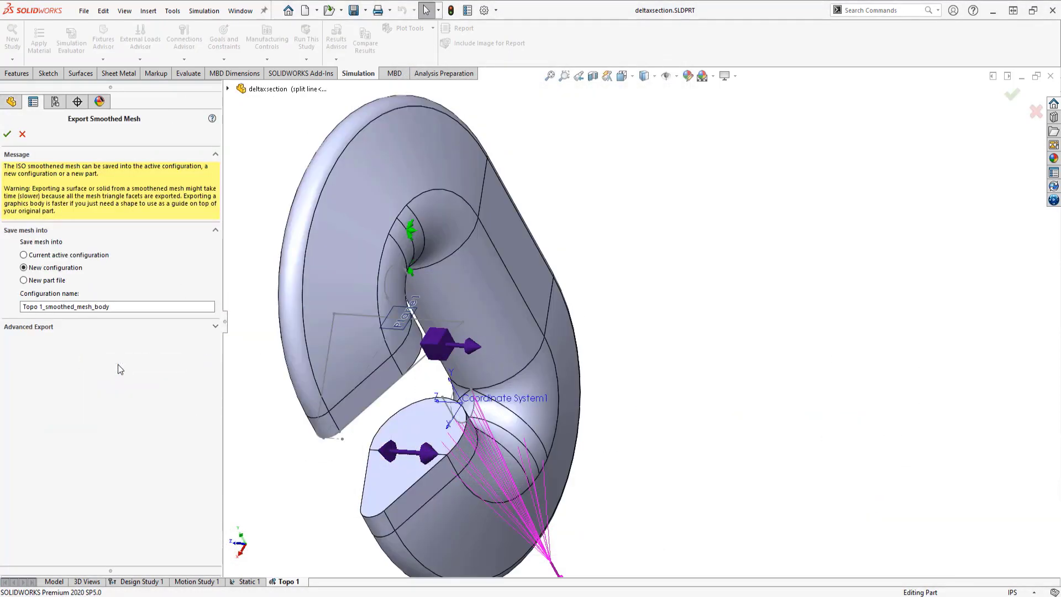
{"action": "left_click", "coordinate": [23, 280]}
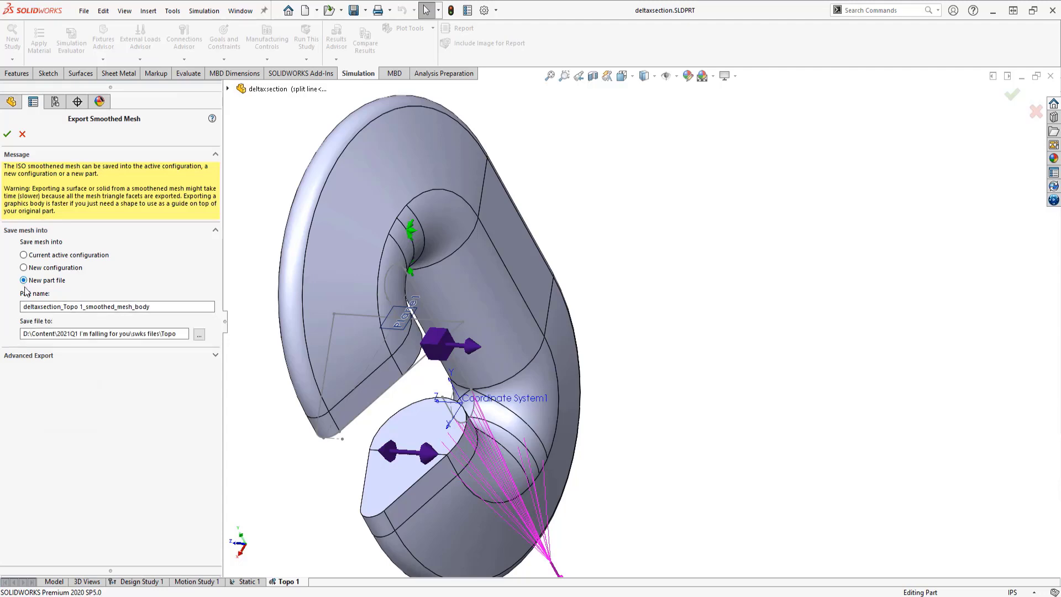
{"action": "left_click", "coordinate": [52, 356]}
{"action": "left_click", "coordinate": [24, 392]}
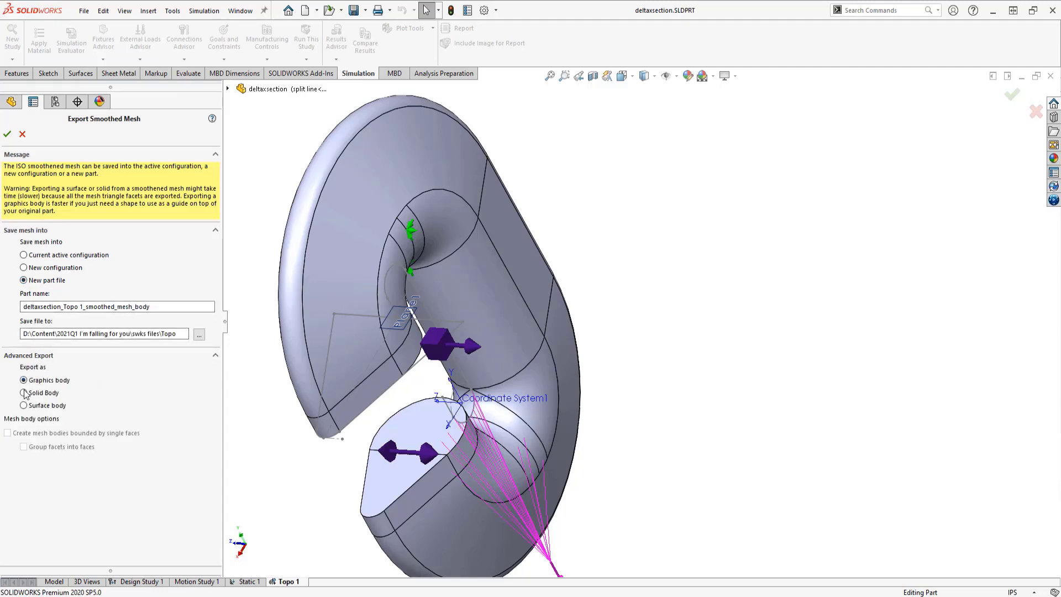
{"action": "left_click", "coordinate": [7, 134]}
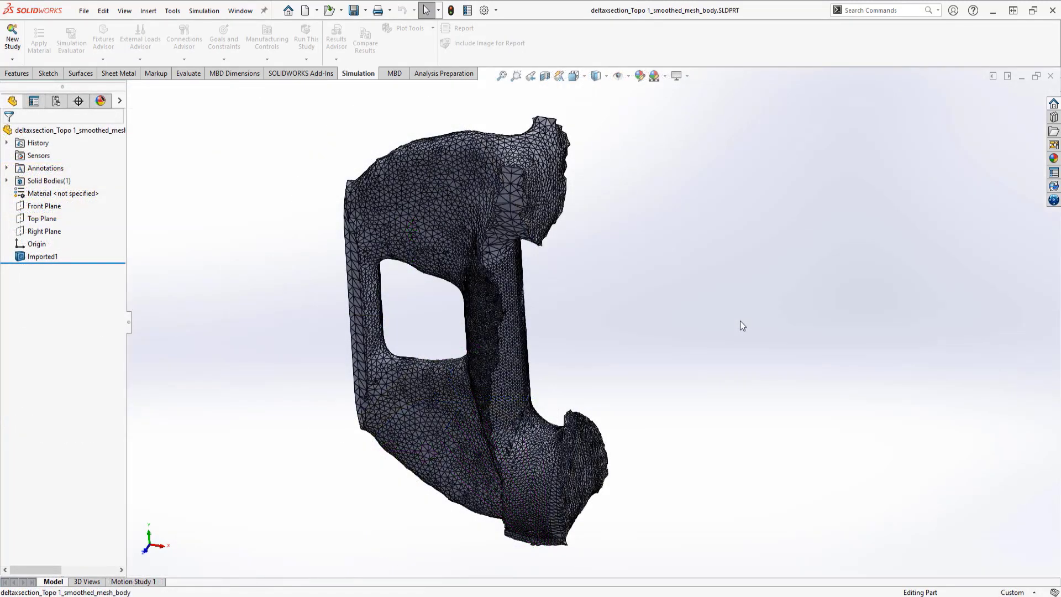